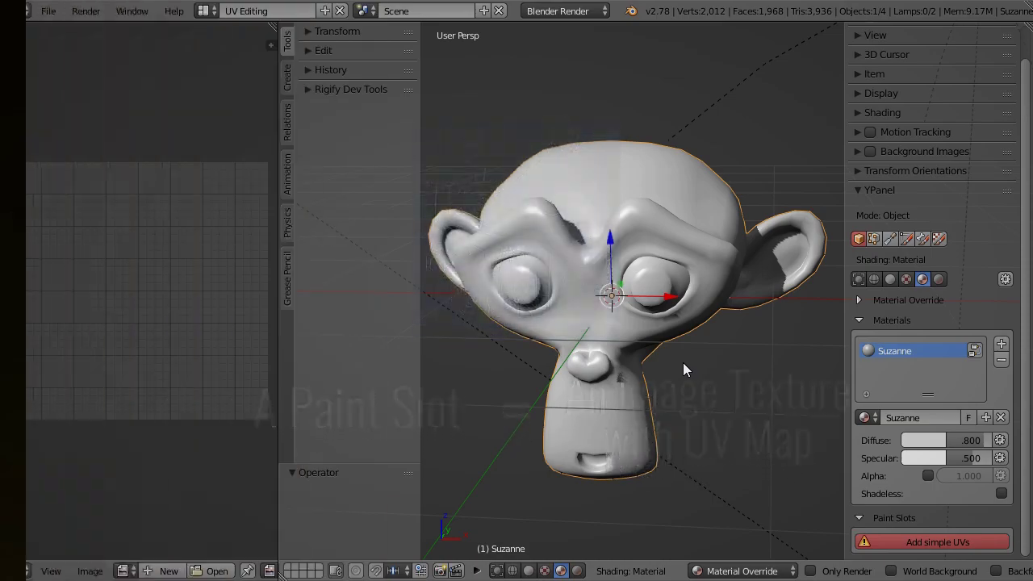
# Give Suzanne a simple UV map and check the UV layout in Edit Mode before and after
pyautogui.press('Tab')
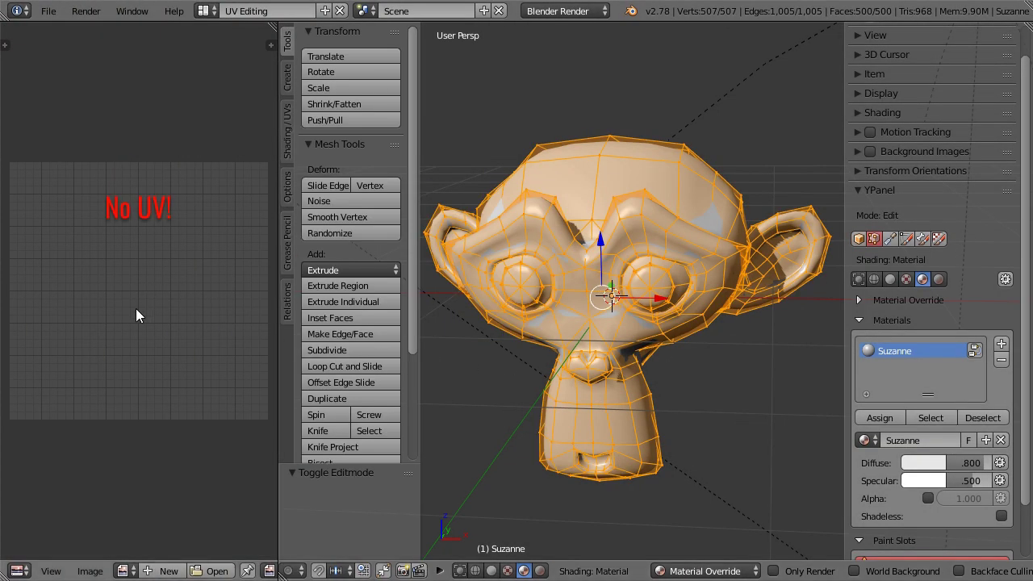
pyautogui.press('Tab')
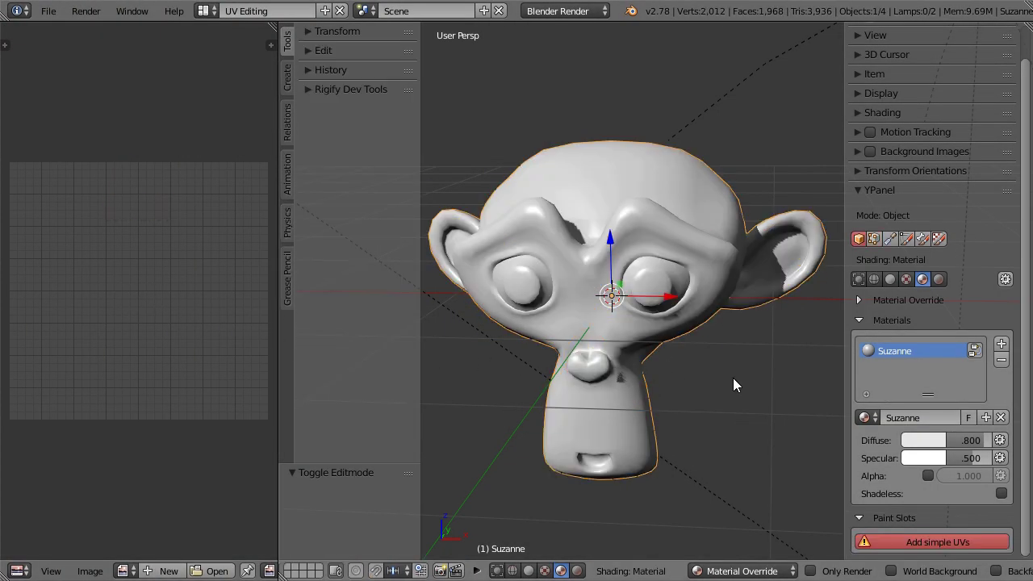
pyautogui.click(932, 545)
pyautogui.scroll(-4, 931, 540)
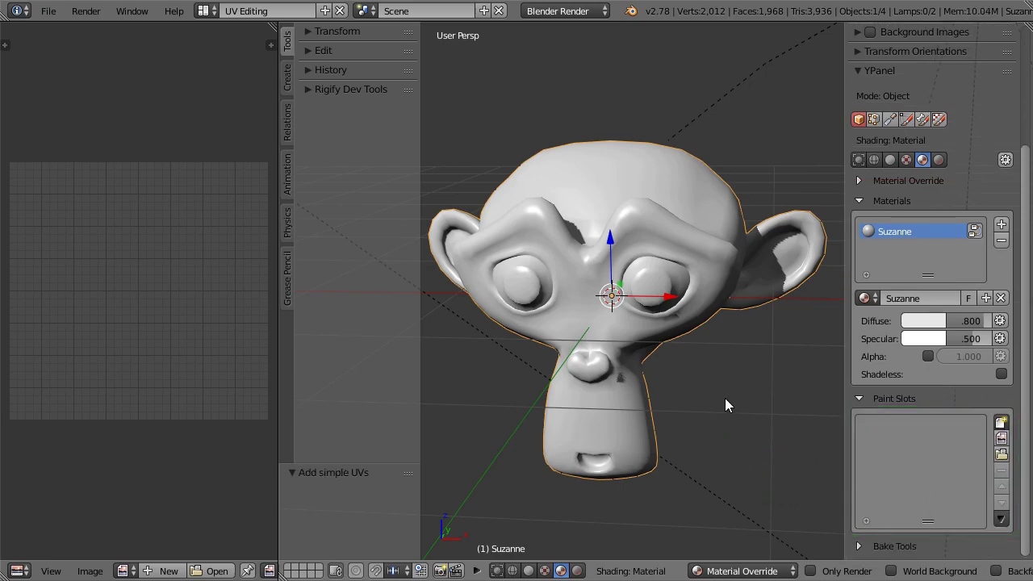
pyautogui.press('Tab')
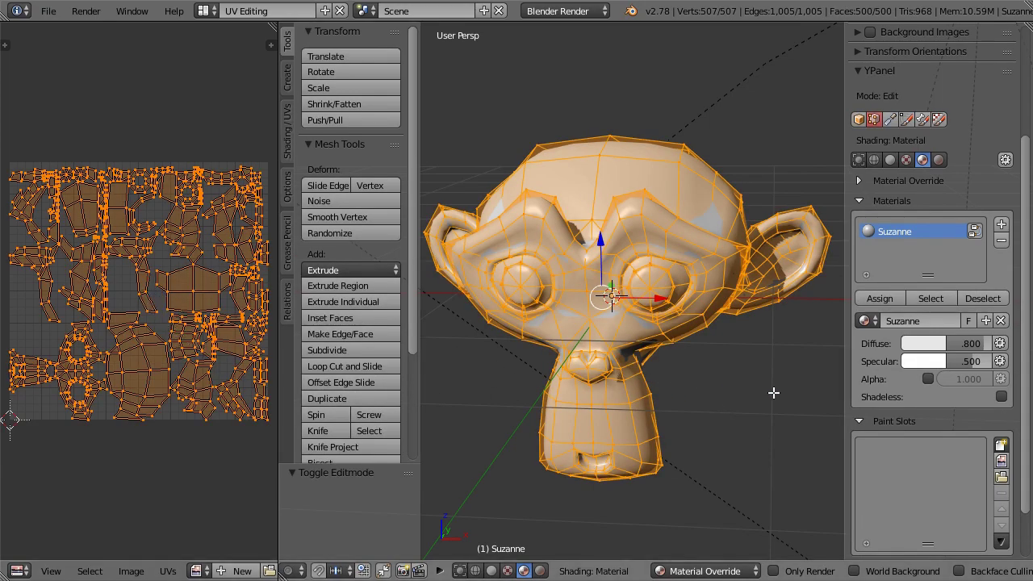
pyautogui.press('Tab')
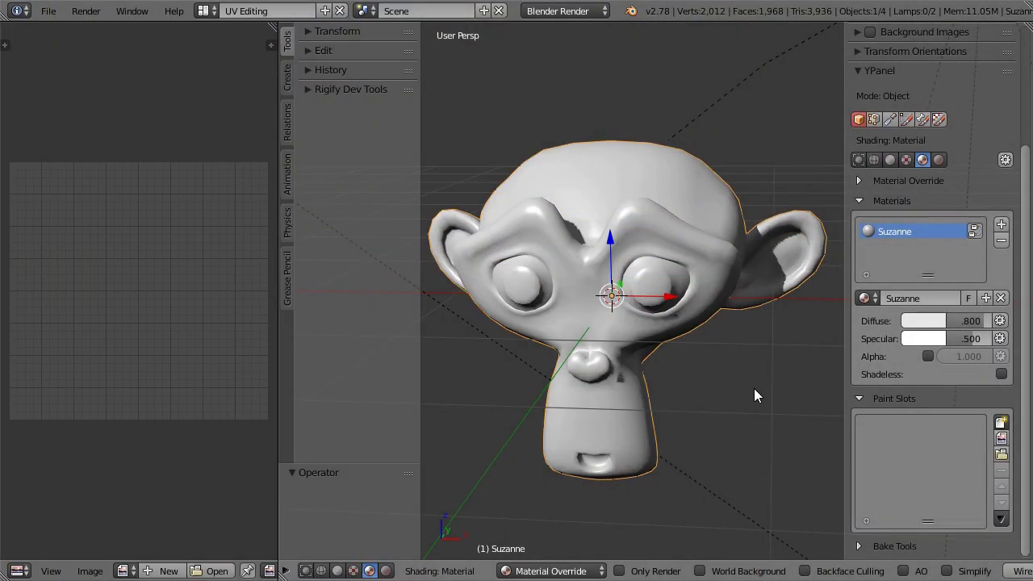
# Add a 1024×1024 Diffuse Color paint slot named Suzanne_D with an adjusted base colour
pyautogui.click(1001, 423)
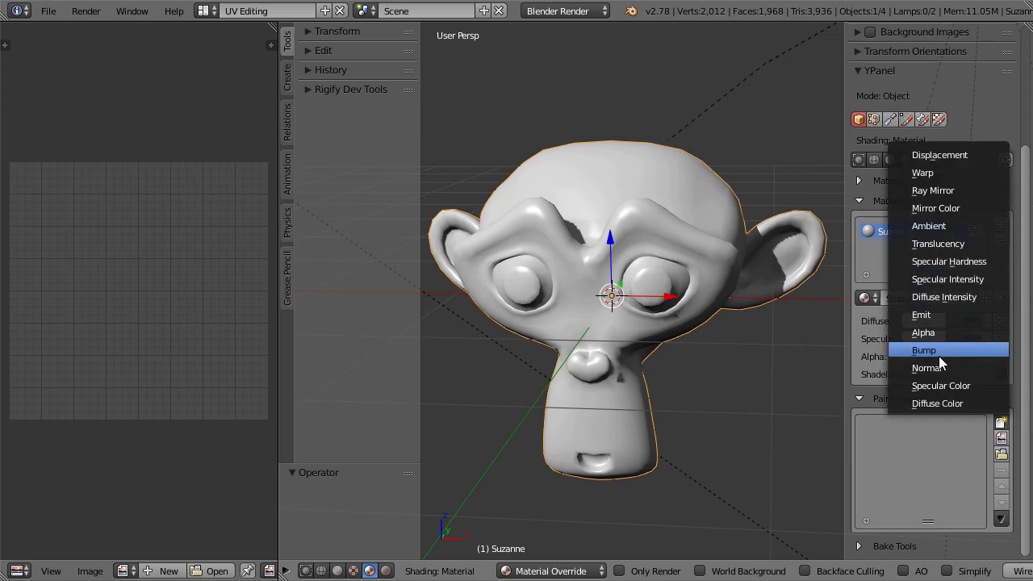
pyautogui.click(937, 404)
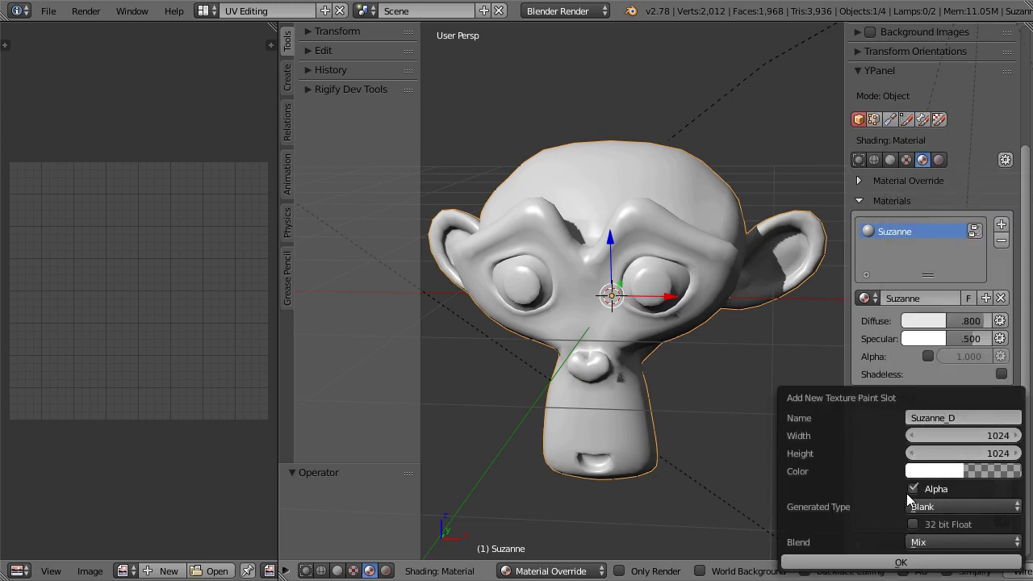
pyautogui.click(978, 469)
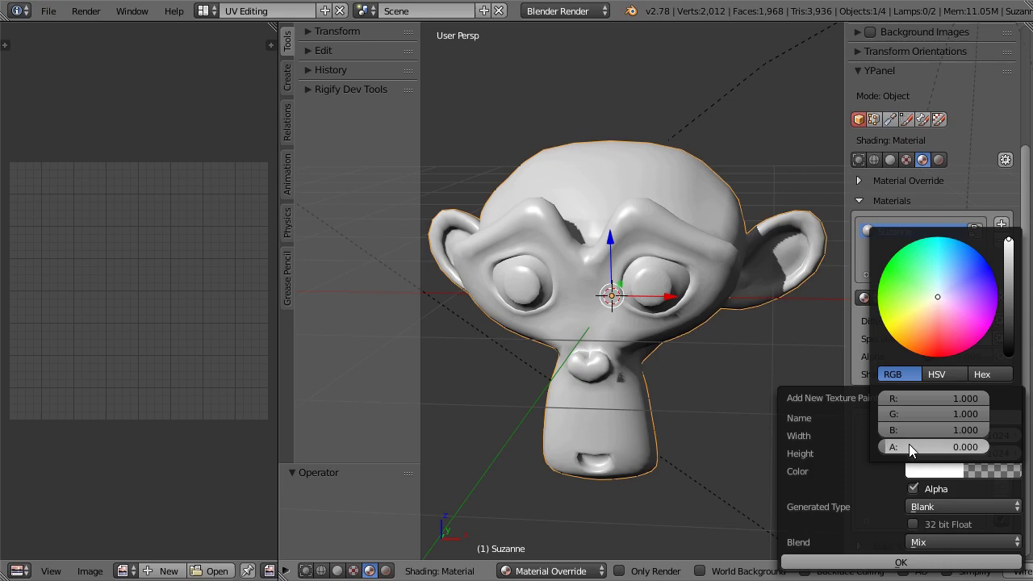
pyautogui.click(900, 563)
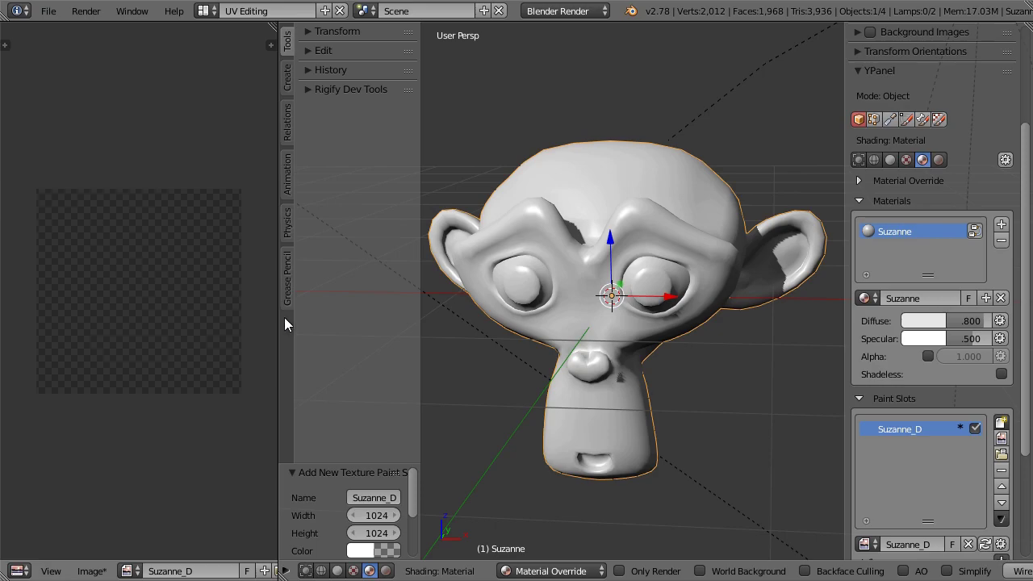
# Enter Texture Paint on the forehead with red paint and a 39 px brush
pyautogui.moveTo(693, 404); pyautogui.dragTo(732, 373, button='middle')
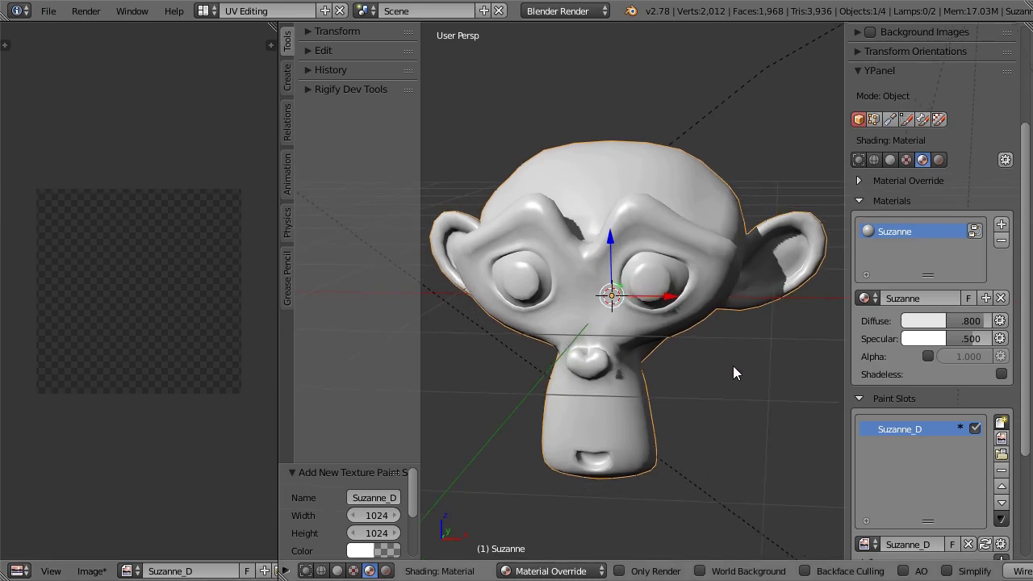
pyautogui.scroll(2, 737, 418)
pyautogui.scroll(1, 736, 426)
pyautogui.press('y')
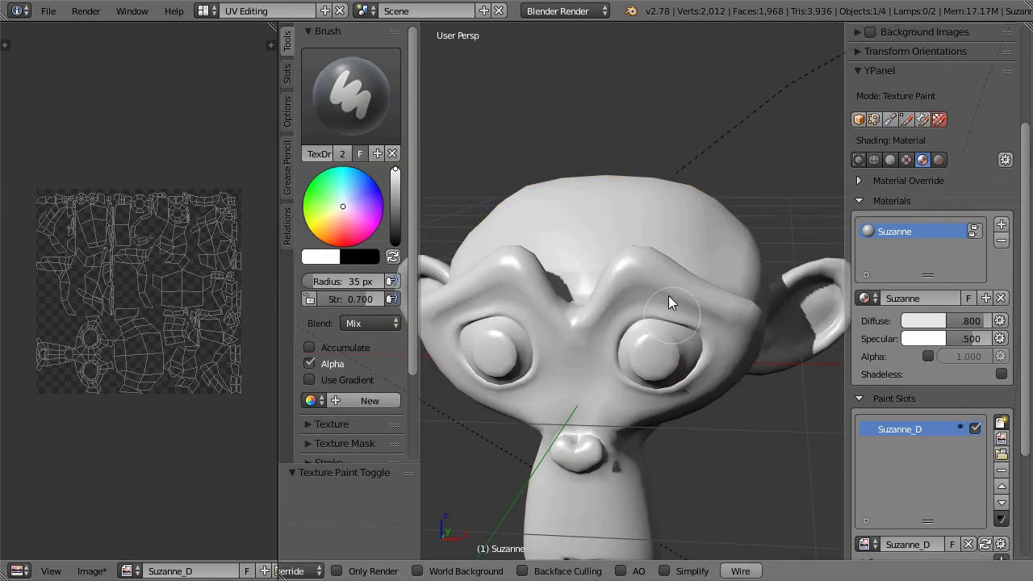
pyautogui.moveTo(668, 295)
pyautogui.mouseDown(button='middle')
pyautogui.moveTo(610, 299)
pyautogui.moveTo(627, 318)
pyautogui.mouseUp(button='middle')
pyautogui.scroll(2, 634, 267)
pyautogui.scroll(2, 660, 277)
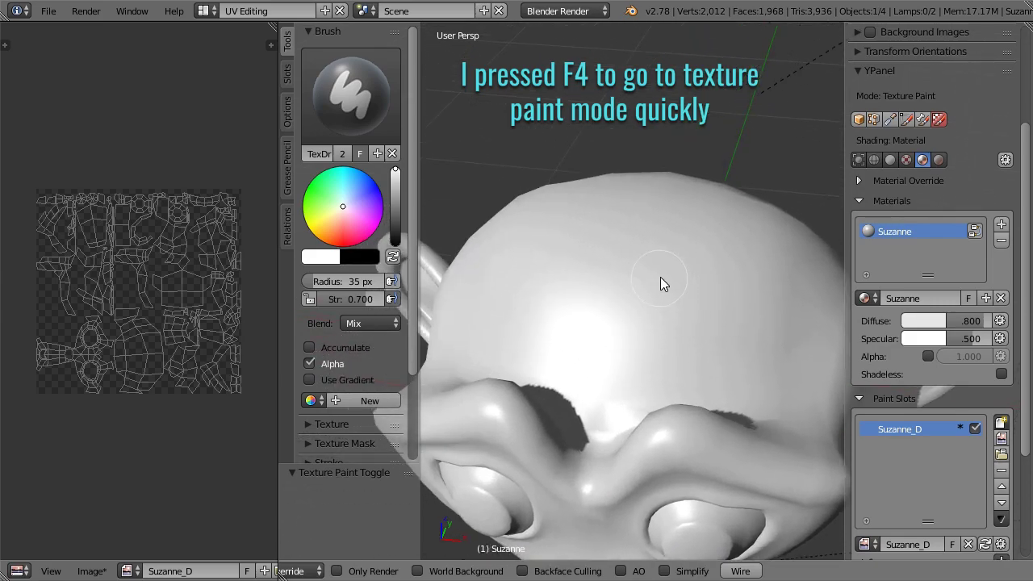
pyautogui.press('f')
pyautogui.click(653, 276)
pyautogui.moveTo(369, 229); pyautogui.dragTo(347, 248)
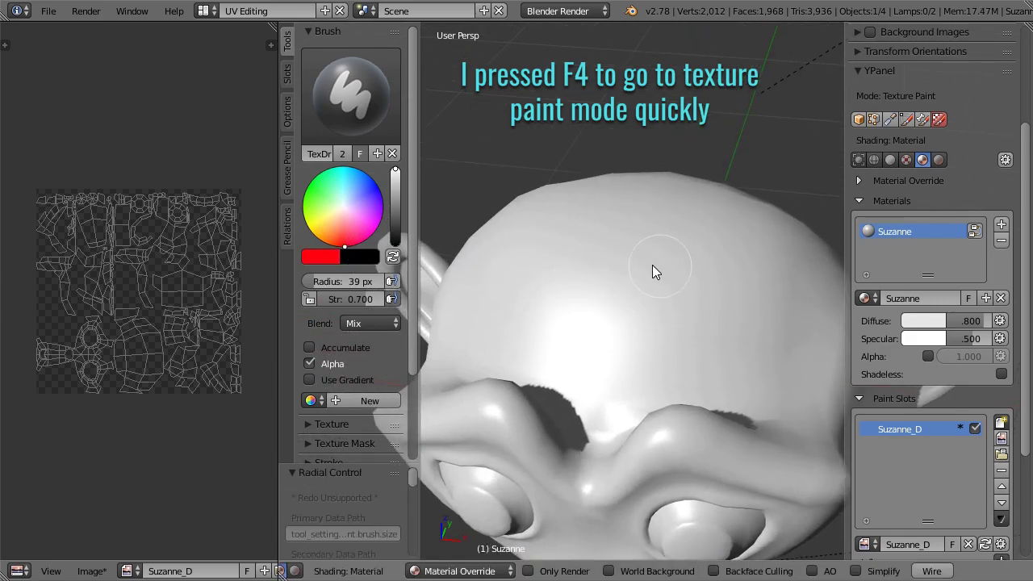
# Paint a red spot on Suzanne's forehead, then return to Object Mode
pyautogui.moveTo(652, 272)
pyautogui.mouseDown()
pyautogui.moveTo(602, 267)
pyautogui.moveTo(659, 293)
pyautogui.moveTo(606, 261)
pyautogui.moveTo(589, 307)
pyautogui.moveTo(654, 307)
pyautogui.moveTo(618, 282)
pyautogui.mouseUp()
pyautogui.moveTo(618, 282)
pyautogui.mouseDown(button='middle')
pyautogui.moveTo(672, 269)
pyautogui.moveTo(649, 282)
pyautogui.moveTo(699, 252)
pyautogui.mouseUp(button='middle')
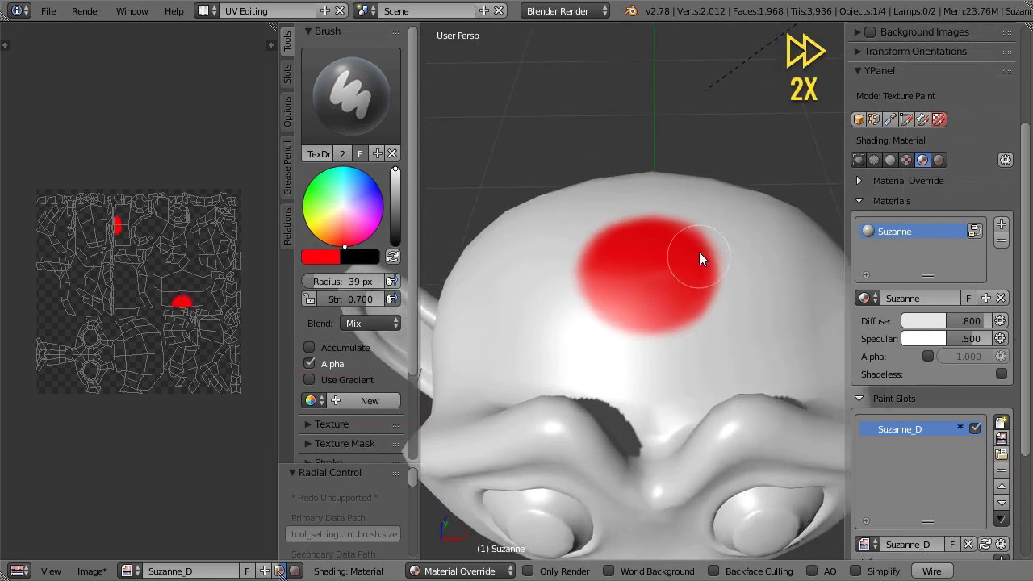
pyautogui.scroll(-5, 698, 251)
pyautogui.moveTo(719, 323)
pyautogui.mouseDown(button='middle')
pyautogui.moveTo(689, 281)
pyautogui.moveTo(708, 322)
pyautogui.mouseUp(button='middle')
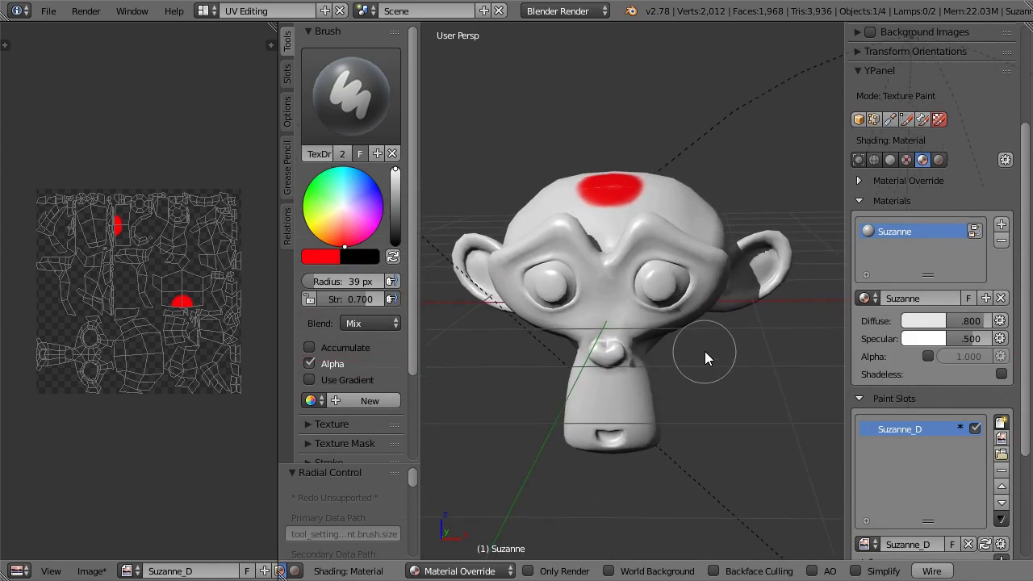
pyautogui.hotkey('ctrl', 'Tab')
# Create a new UV Grid generated image named 'grid'
pyautogui.click(103, 571)
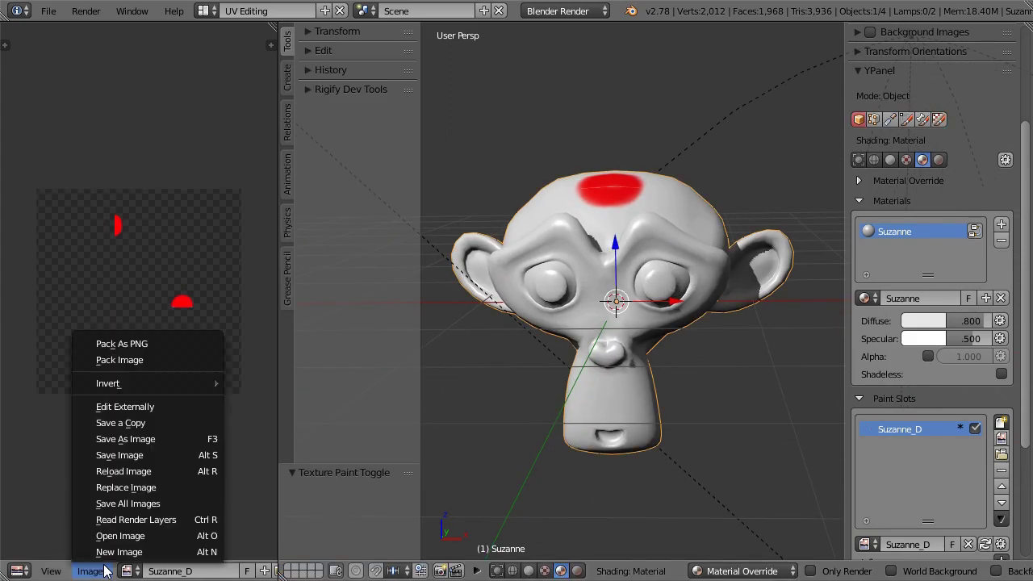
pyautogui.click(113, 551)
pyautogui.click(172, 436)
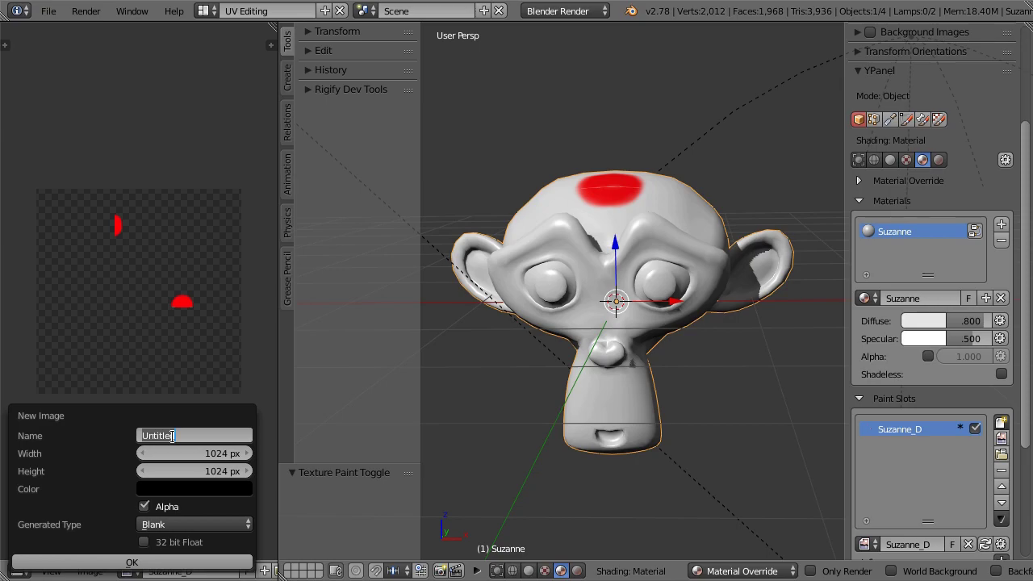
pyautogui.write('grid')
pyautogui.press('Return')
pyautogui.click(159, 526)
pyautogui.click(168, 495)
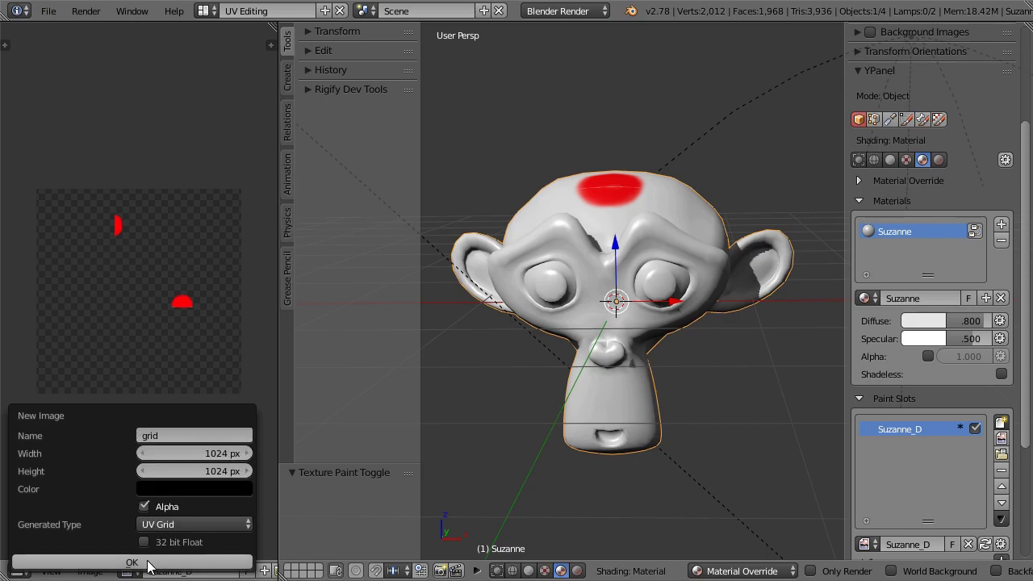
pyautogui.click(149, 562)
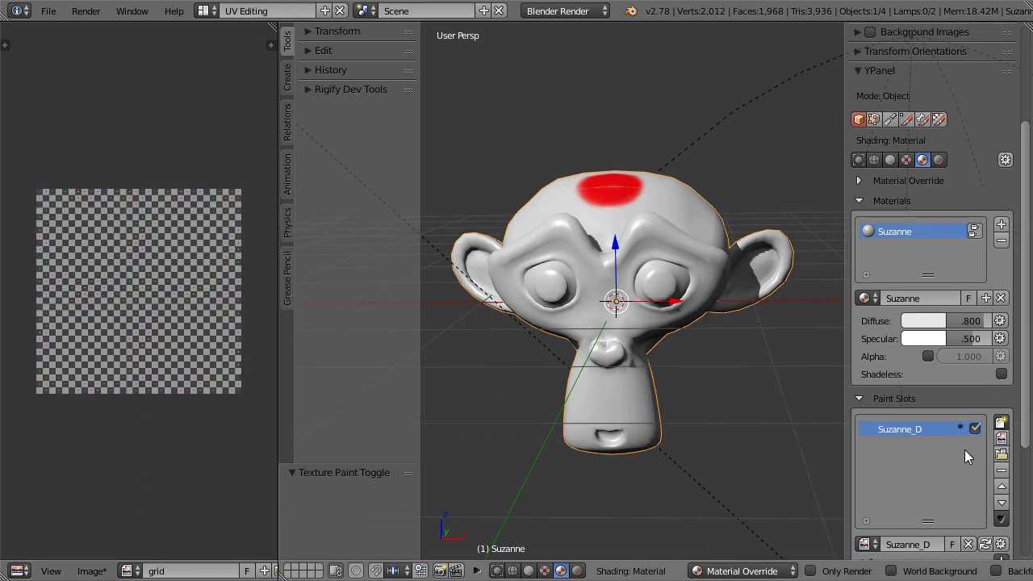
# Add a paint slot using the grid image, inspect the checker, then remove that slot
pyautogui.click(1003, 439)
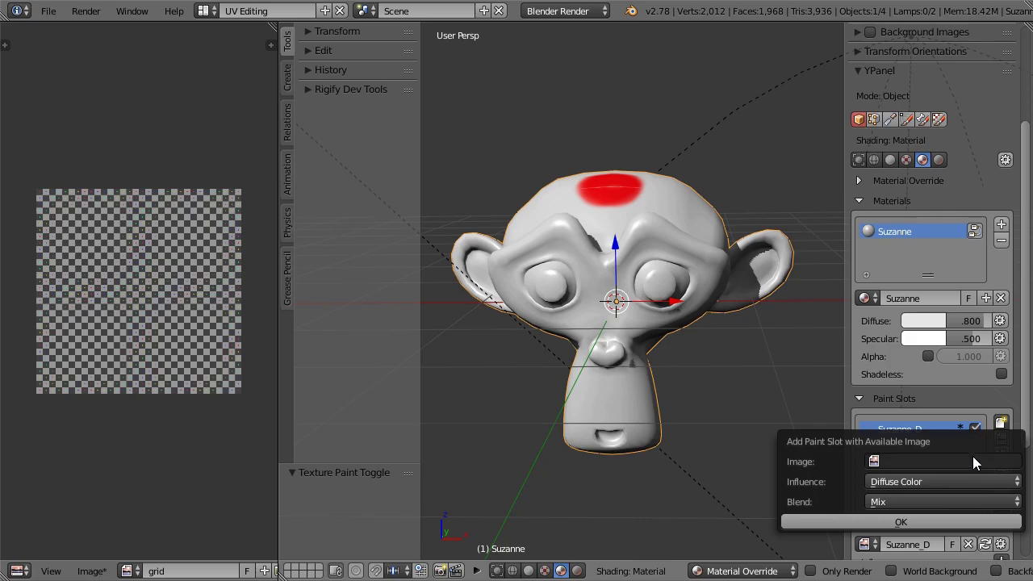
pyautogui.click(972, 459)
pyautogui.click(912, 295)
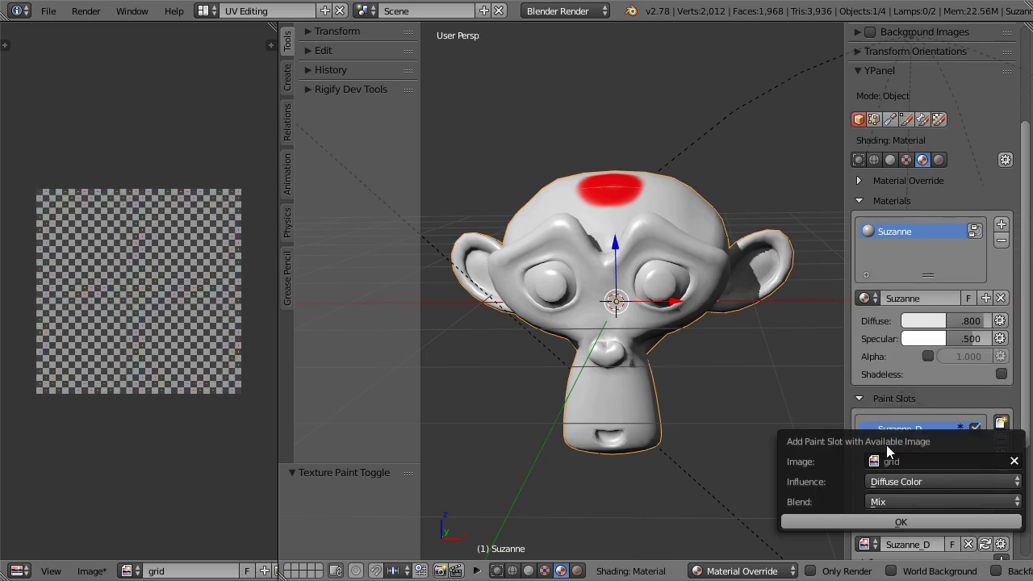
pyautogui.click(900, 519)
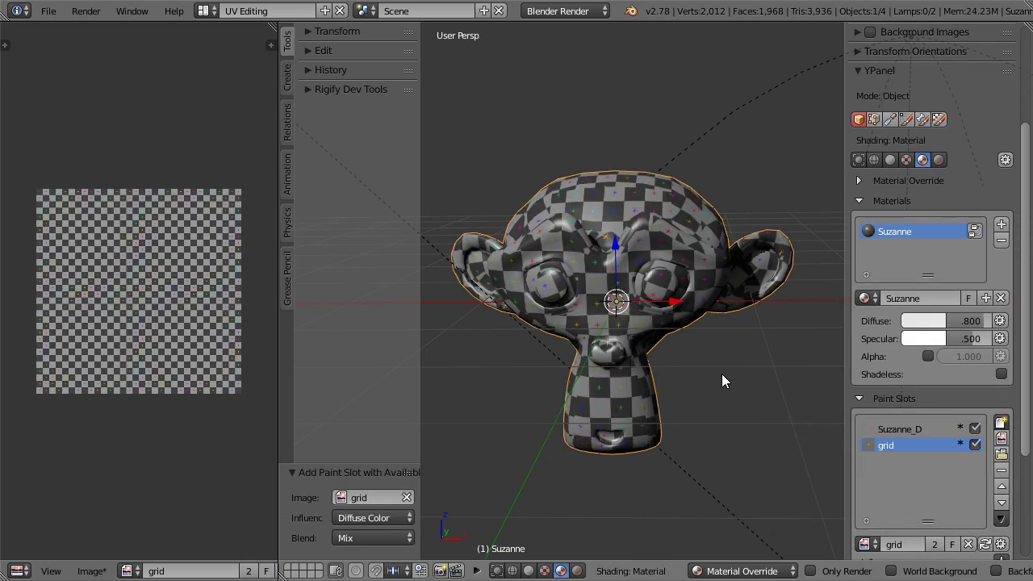
pyautogui.moveTo(722, 381)
pyautogui.mouseDown(button='middle')
pyautogui.moveTo(817, 373)
pyautogui.moveTo(816, 352)
pyautogui.moveTo(549, 307)
pyautogui.moveTo(691, 385)
pyautogui.moveTo(734, 376)
pyautogui.mouseUp(button='middle')
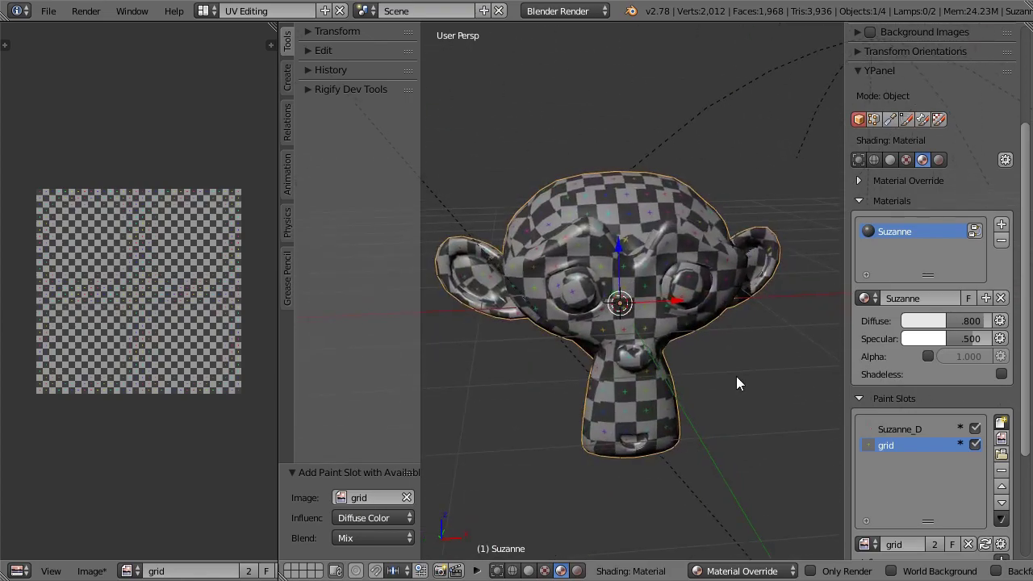
pyautogui.click(1001, 471)
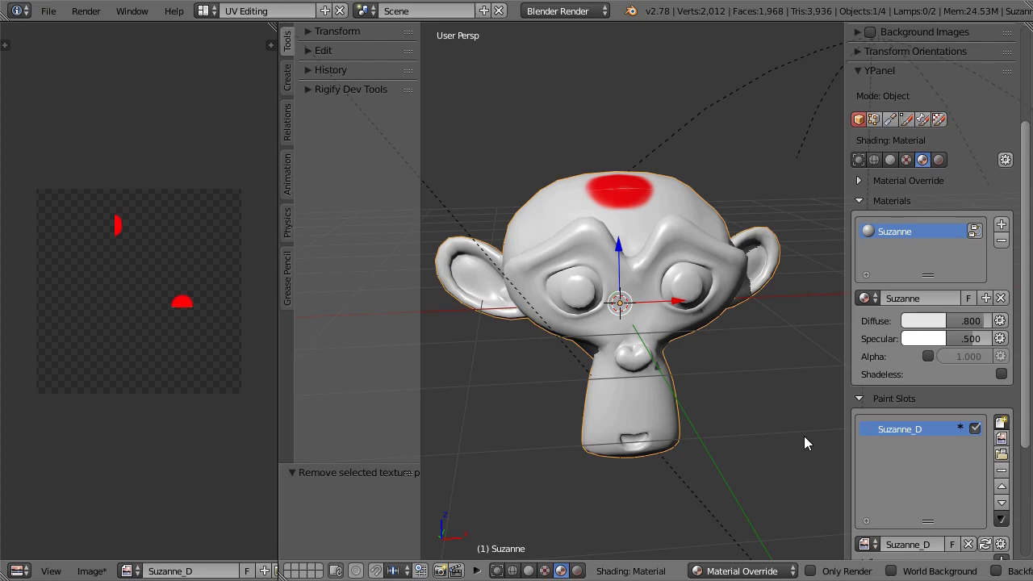
# Import goto_square_transp.png as a paint slot, inspect it on the head, then remove it
pyautogui.click(1001, 453)
pyautogui.doubleClick(392, 185)
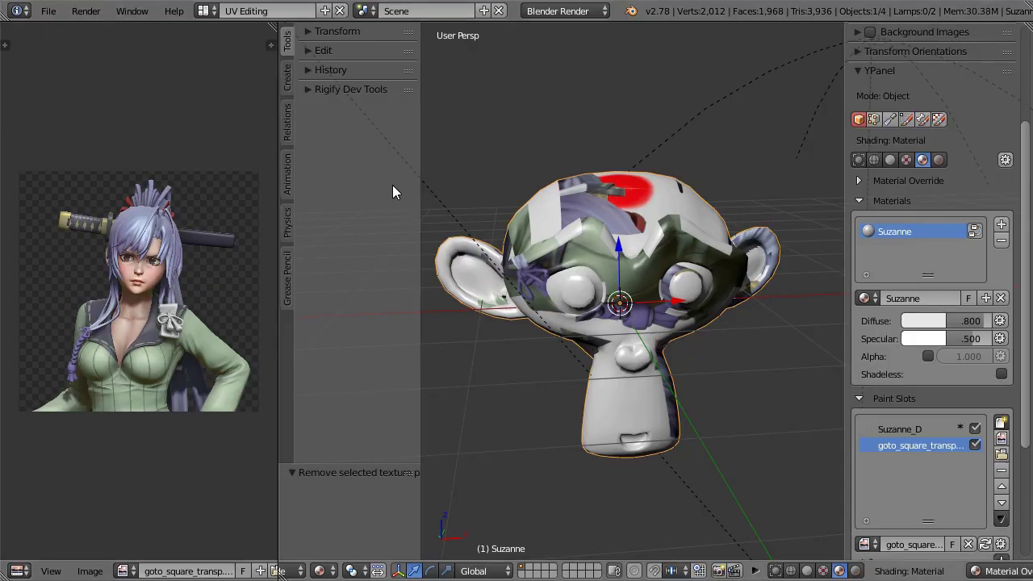
pyautogui.moveTo(621, 359)
pyautogui.mouseDown(button='middle')
pyautogui.moveTo(538, 327)
pyautogui.moveTo(755, 393)
pyautogui.mouseUp(button='middle')
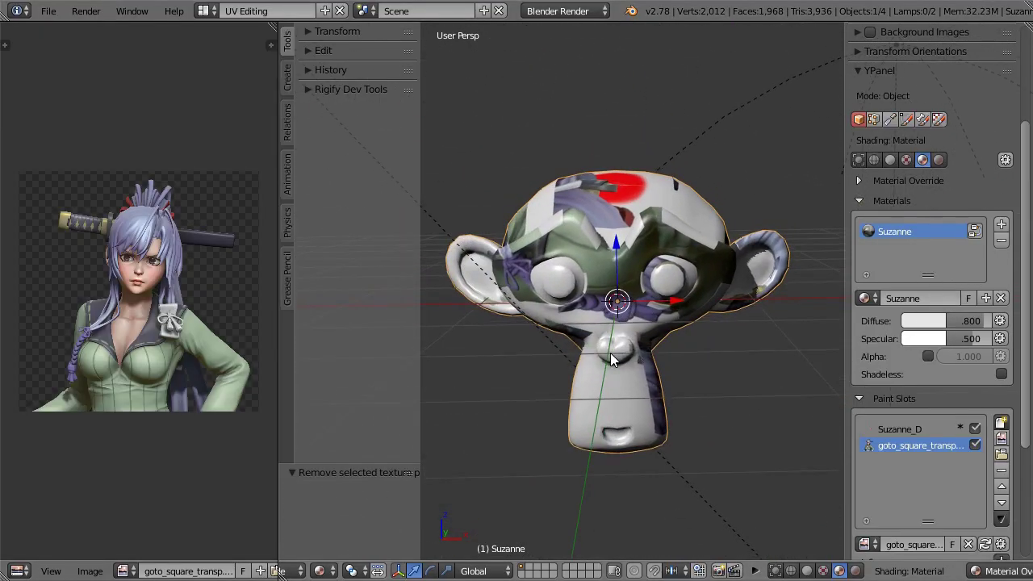
pyautogui.click(1001, 469)
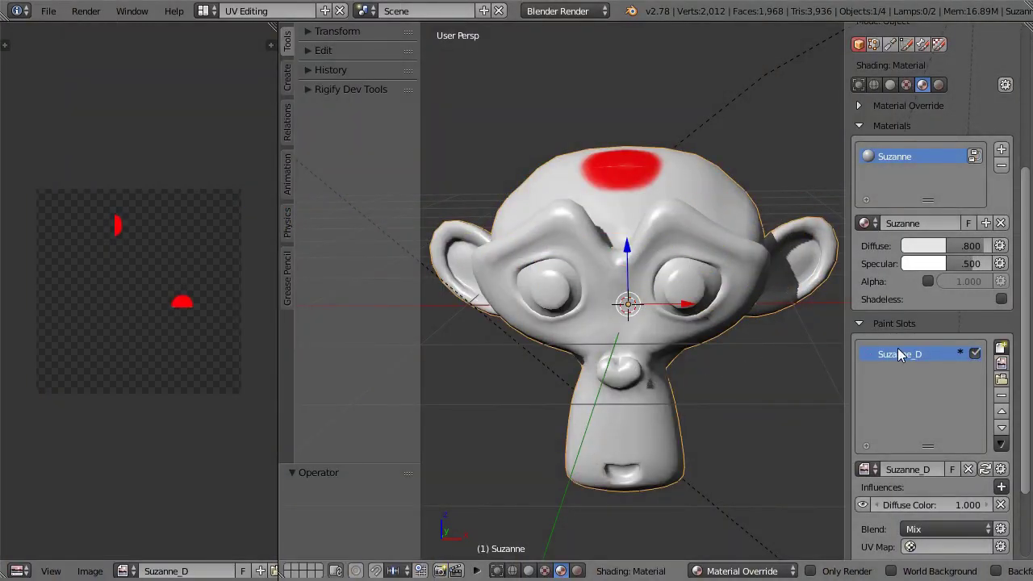
# Add two new Diffuse Color paint slots, Suzanne_D.001 and Suzanne_D.002
pyautogui.click(1003, 348)
pyautogui.click(992, 330)
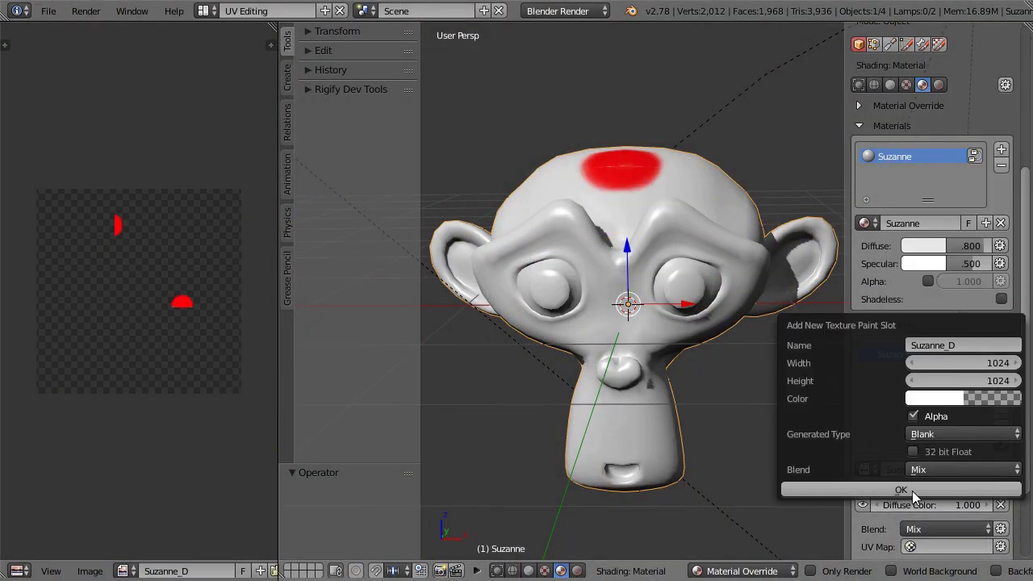
pyautogui.click(912, 492)
pyautogui.click(1001, 348)
pyautogui.click(975, 329)
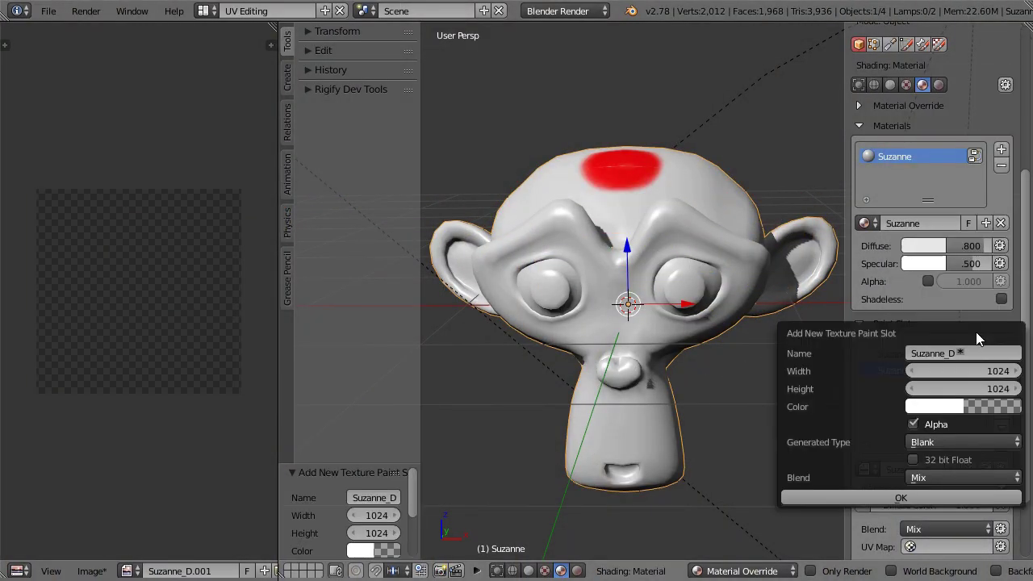
pyautogui.click(898, 498)
# Select the Suzanne_D.001 layer and switch into Texture Paint mode
pyautogui.click(932, 370)
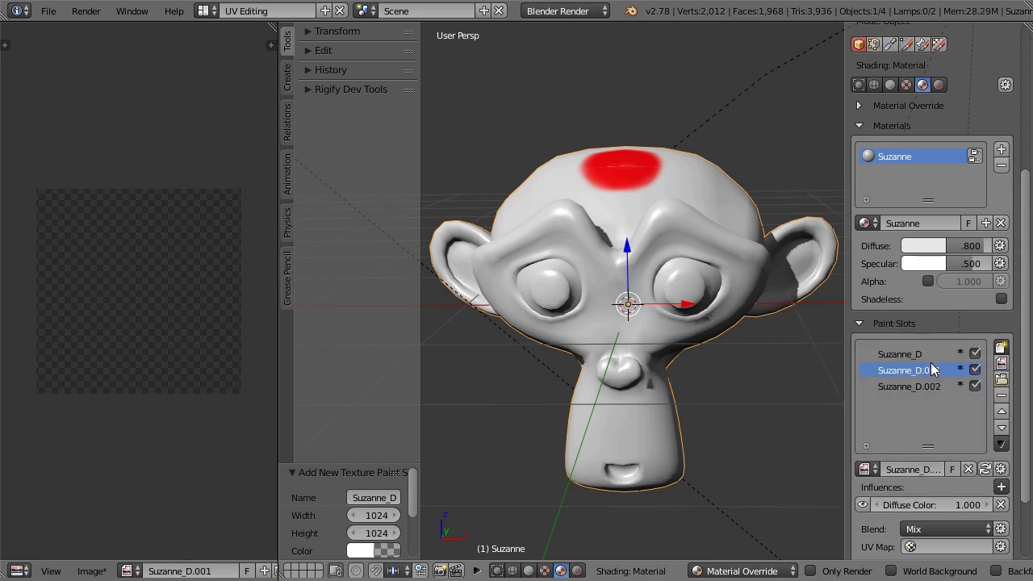
pyautogui.moveTo(722, 281)
pyautogui.mouseDown(button='middle')
pyautogui.moveTo(756, 392)
pyautogui.moveTo(760, 368)
pyautogui.mouseUp(button='middle')
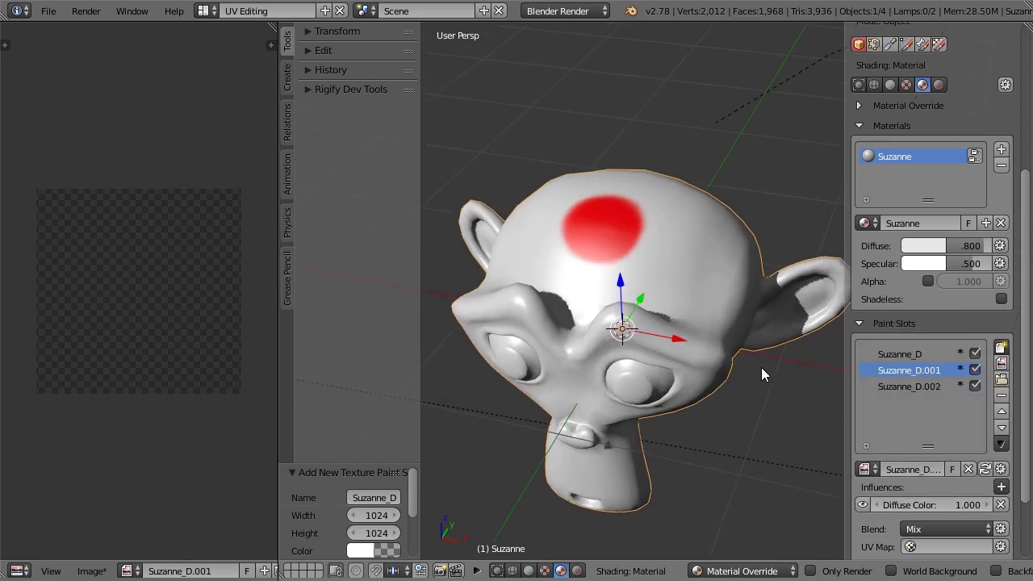
pyautogui.hotkey('ctrl', 'Tab')
# Paint orange dabs around the red forehead spot with a 28 px brush
pyautogui.scroll(4, 634, 248)
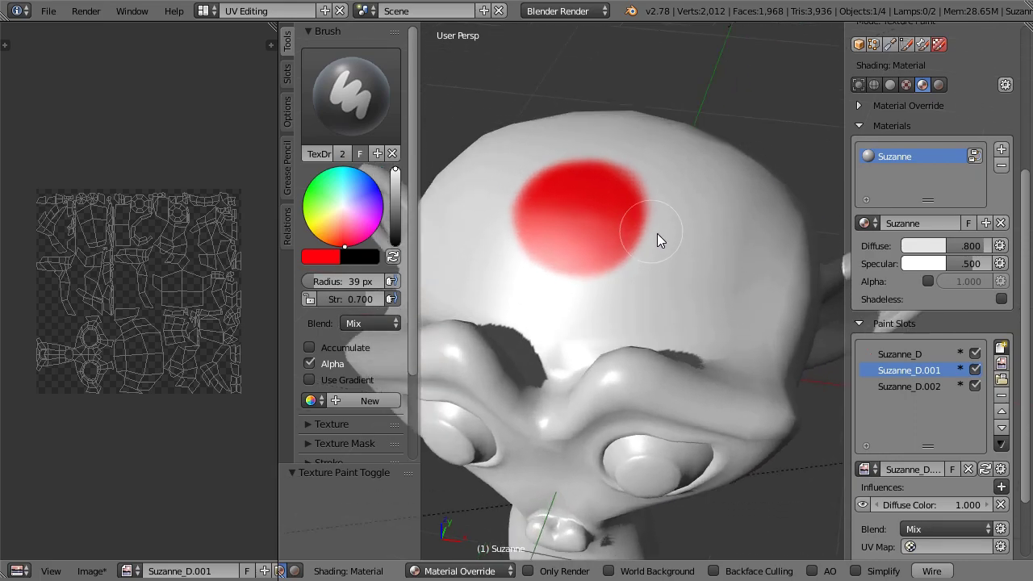
pyautogui.moveTo(657, 233)
pyautogui.mouseDown(button='middle')
pyautogui.moveTo(692, 284)
pyautogui.moveTo(695, 267)
pyautogui.mouseUp(button='middle')
pyautogui.press('f')
pyautogui.click(684, 250)
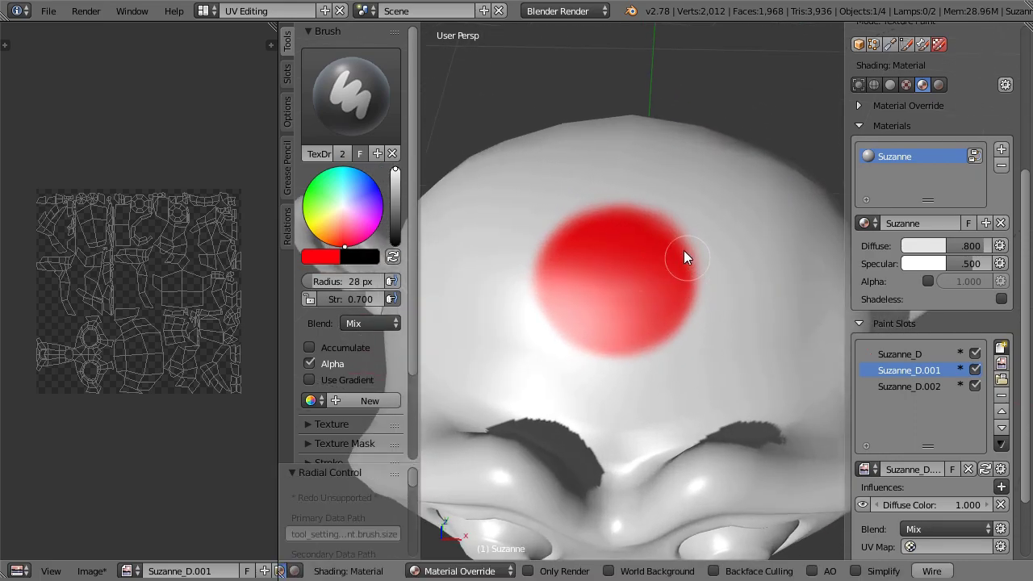
pyautogui.moveTo(338, 234); pyautogui.dragTo(323, 242)
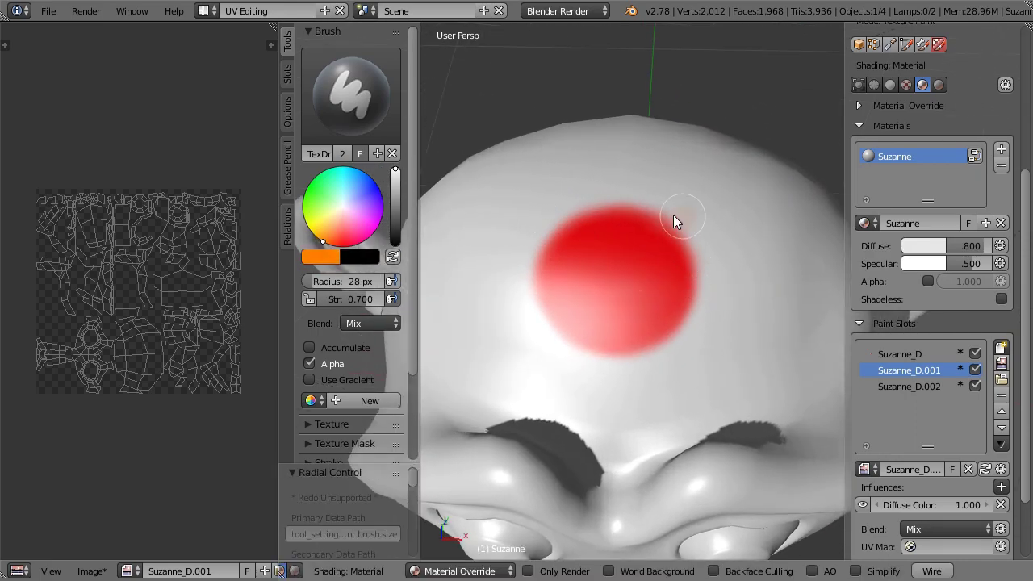
pyautogui.moveTo(673, 215); pyautogui.dragTo(677, 235)
pyautogui.click(538, 310)
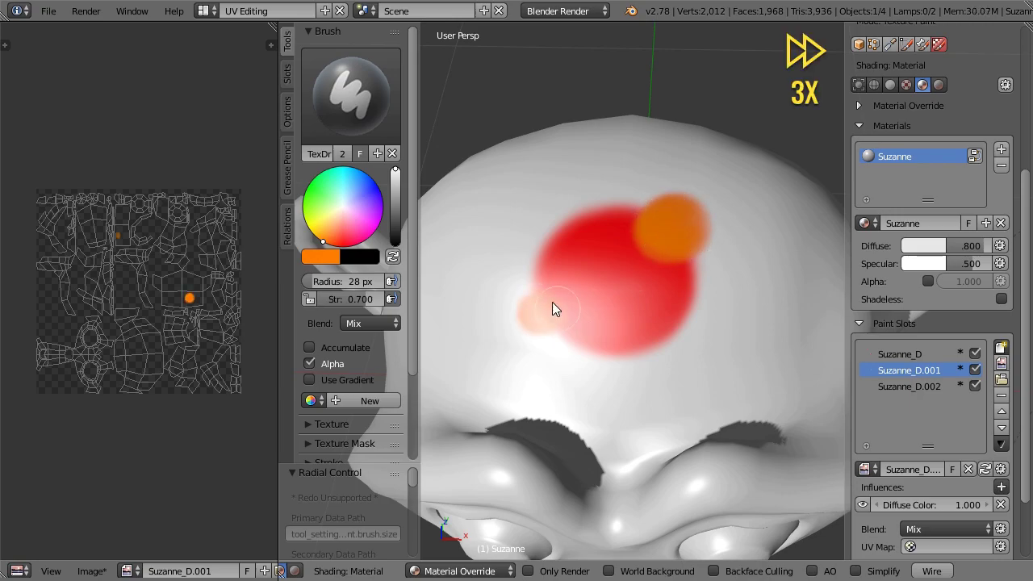
pyautogui.click(670, 291)
# Add smaller orange spots using 17 px and 15 px brushes
pyautogui.moveTo(703, 323)
pyautogui.mouseDown(button='middle')
pyautogui.moveTo(672, 292)
pyautogui.moveTo(570, 277)
pyautogui.mouseUp(button='middle')
pyautogui.press('f')
pyautogui.click(782, 249)
pyautogui.click(593, 351)
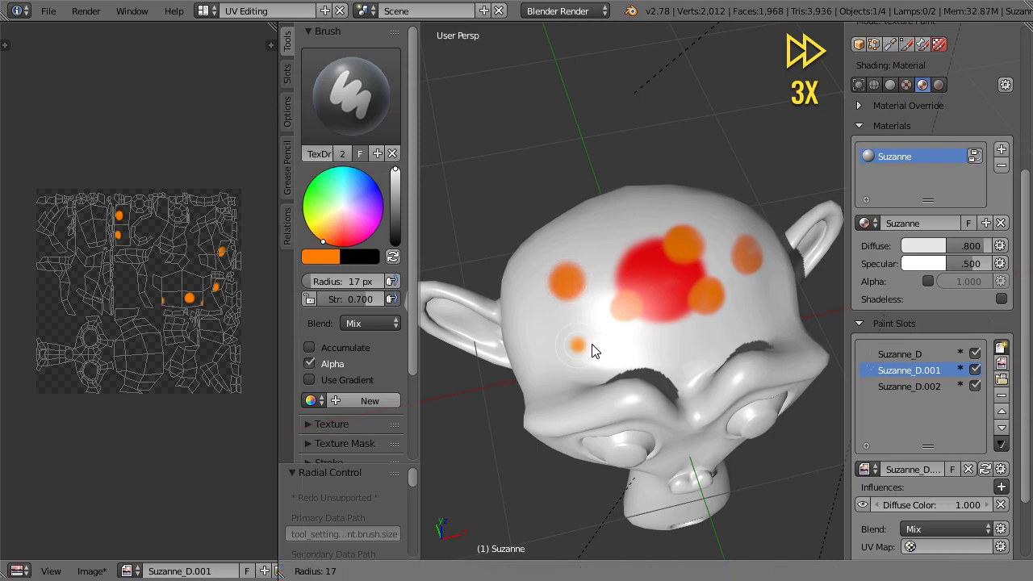
pyautogui.click(593, 351)
pyautogui.moveTo(578, 322); pyautogui.dragTo(728, 299, button='middle')
pyautogui.click(728, 298)
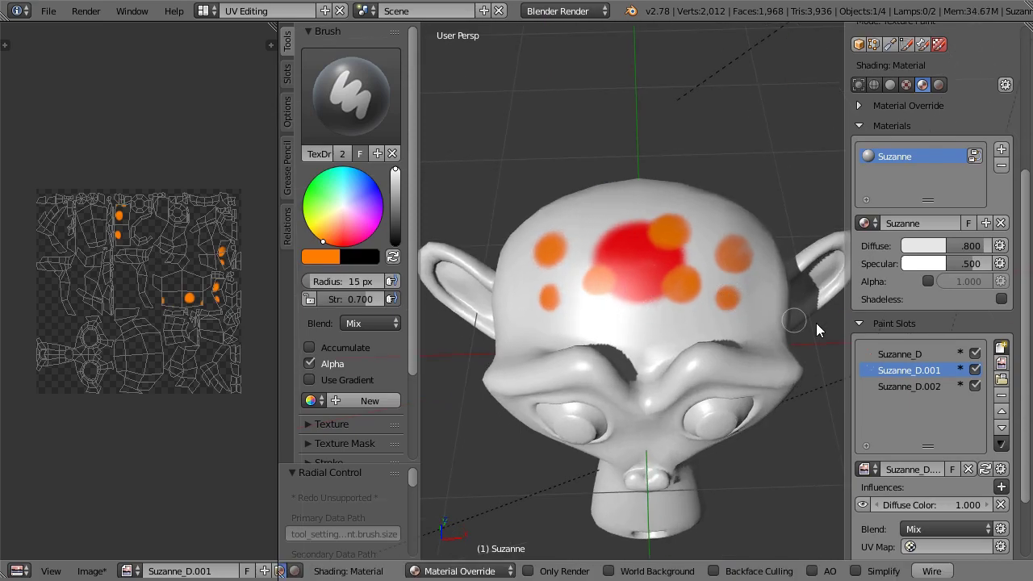
# Switch to the Suzanne_D.002 layer, darken the colour to brown, and undo a stray dab
pyautogui.click(920, 386)
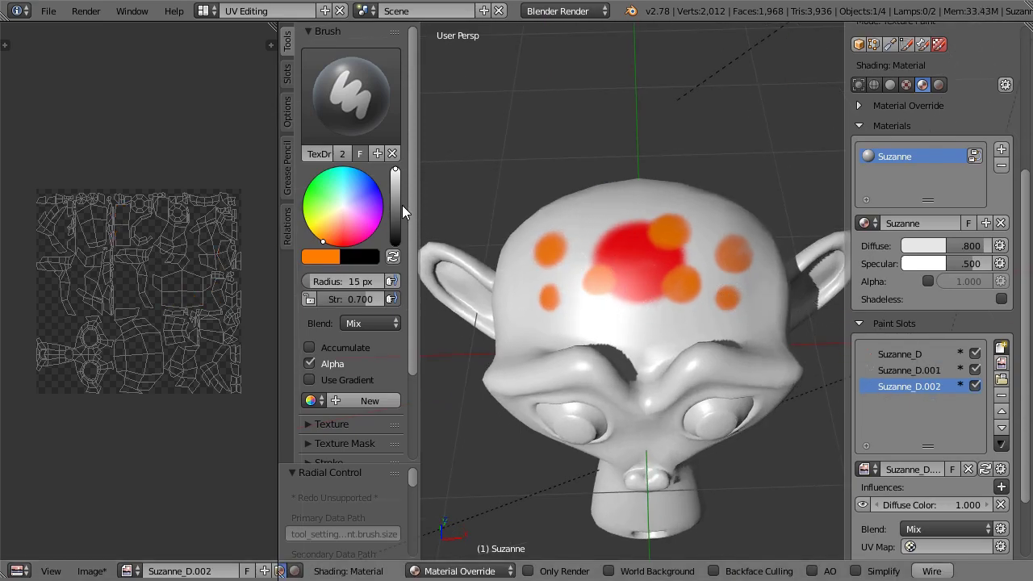
pyautogui.moveTo(395, 206); pyautogui.dragTo(394, 216)
pyautogui.moveTo(644, 274); pyautogui.dragTo(689, 298, button='middle')
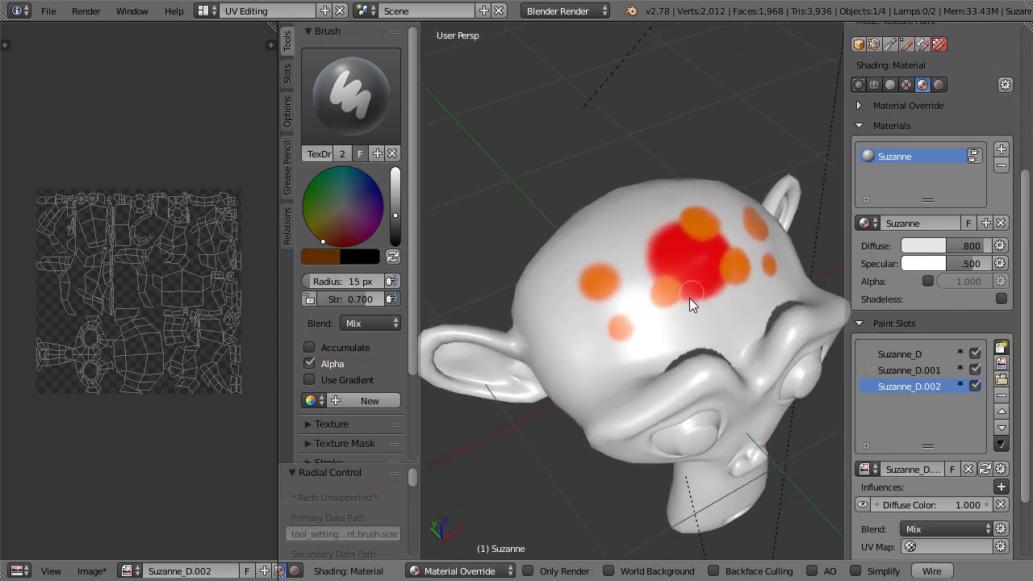
pyautogui.scroll(2, 677, 307)
pyautogui.hotkey('ctrl', 'z')
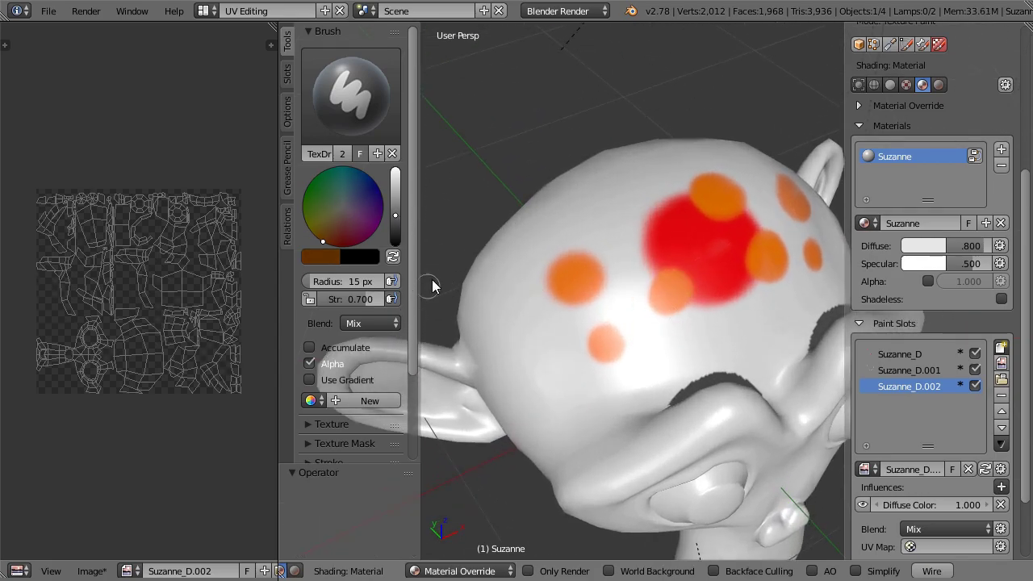
# Paint dark brown streaks on each orange spot with an 11 px brush
pyautogui.press('f')
pyautogui.click(686, 308)
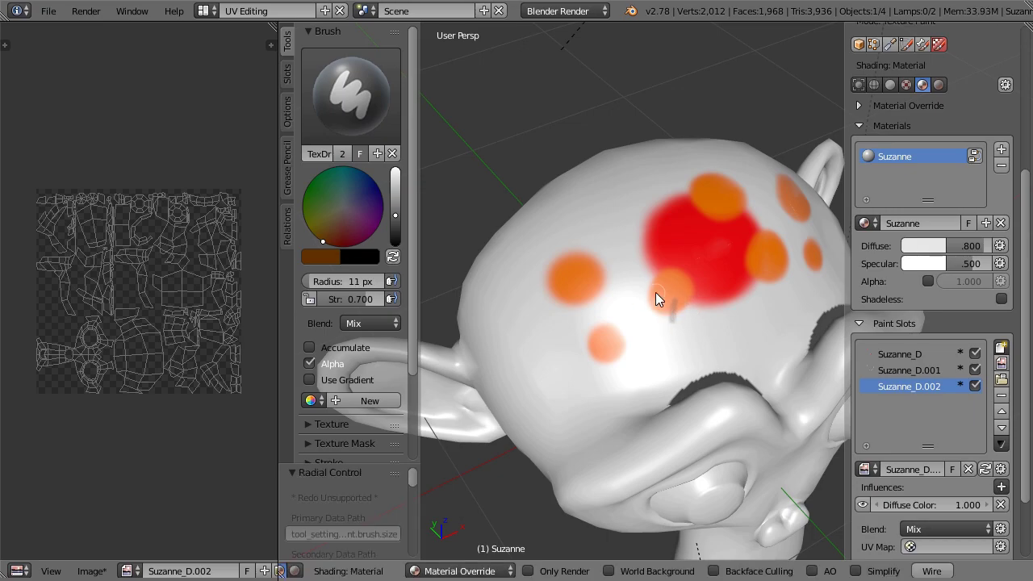
pyautogui.click(665, 290)
pyautogui.click(714, 185)
pyautogui.moveTo(715, 185); pyautogui.dragTo(678, 276, button='middle')
pyautogui.click(672, 260)
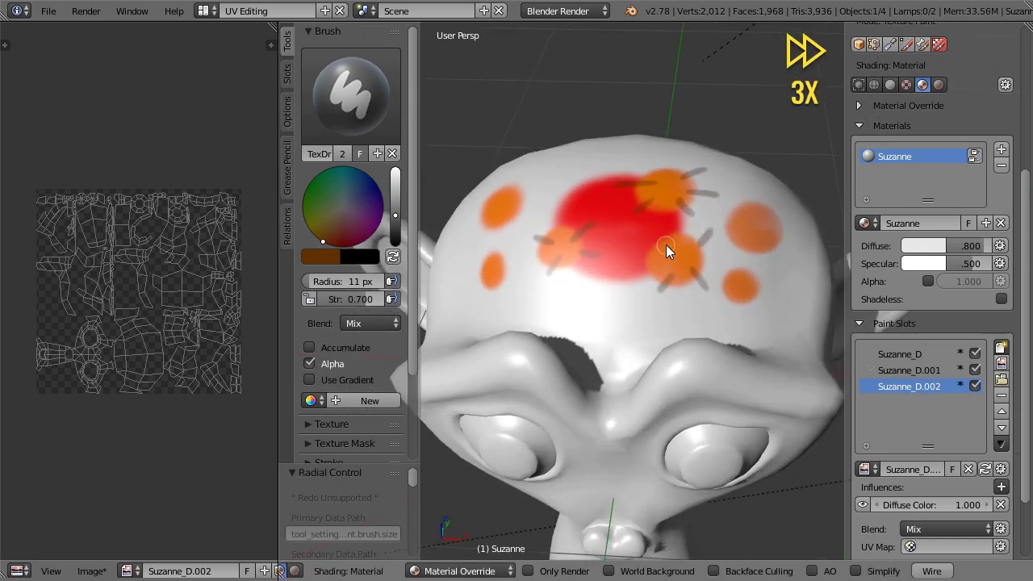
pyautogui.moveTo(739, 299)
pyautogui.mouseDown(button='middle')
pyautogui.moveTo(709, 278)
pyautogui.moveTo(582, 300)
pyautogui.mouseUp(button='middle')
pyautogui.click(582, 300)
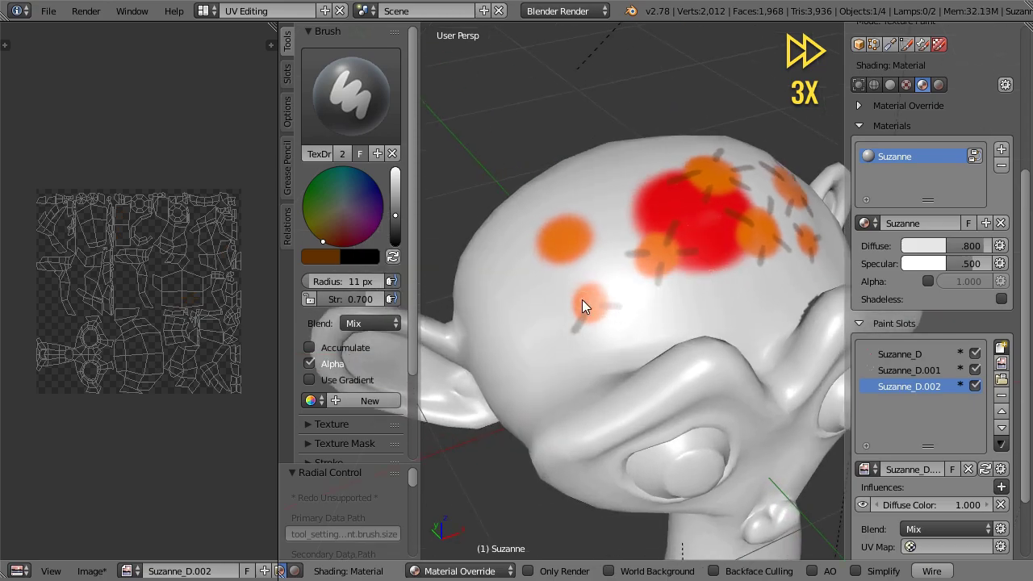
pyautogui.click(587, 237)
pyautogui.moveTo(588, 237); pyautogui.dragTo(622, 295, button='middle')
pyautogui.scroll(-3, 764, 316)
pyautogui.moveTo(765, 316)
pyautogui.mouseDown(button='middle')
pyautogui.moveTo(715, 308)
pyautogui.moveTo(759, 397)
pyautogui.mouseUp(button='middle')
# In Object Mode, toggle each paint layer's visibility off and on to compare them
pyautogui.hotkey('ctrl', 'Tab')
pyautogui.scroll(2, 753, 393)
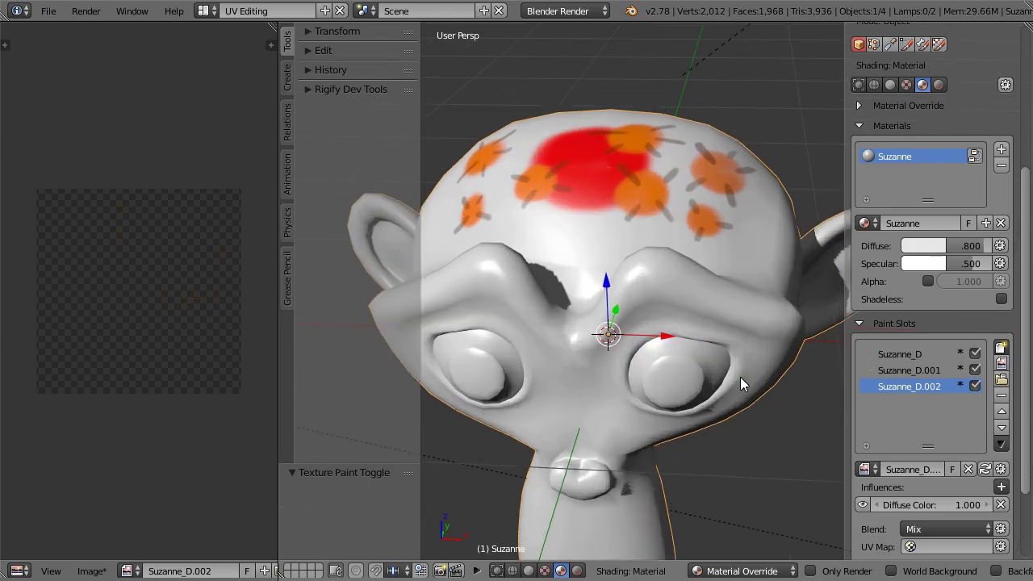
pyautogui.scroll(1, 740, 377)
pyautogui.moveTo(699, 350)
pyautogui.mouseDown(button='middle')
pyautogui.moveTo(714, 401)
pyautogui.moveTo(698, 423)
pyautogui.mouseUp(button='middle')
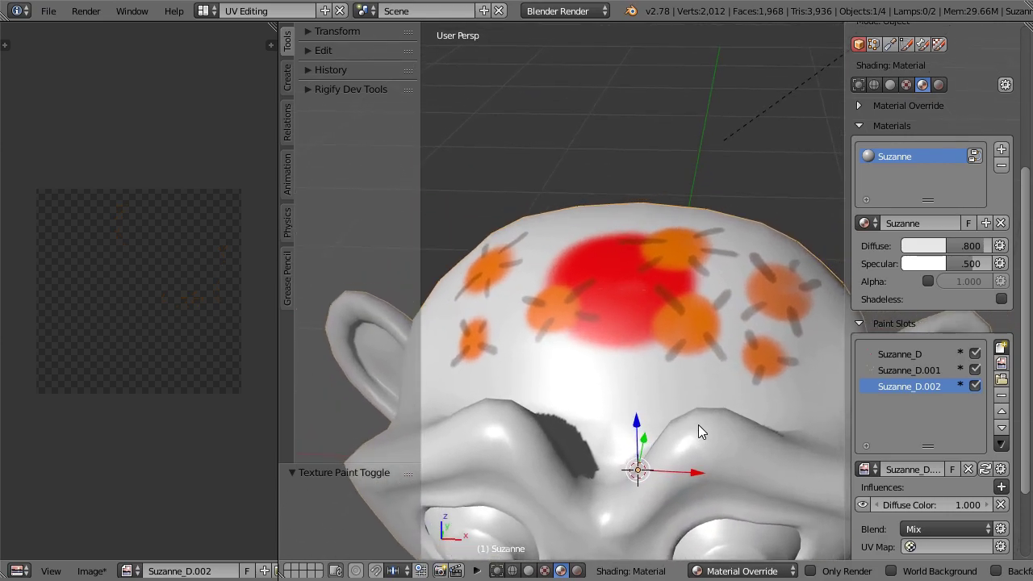
pyautogui.click(975, 386)
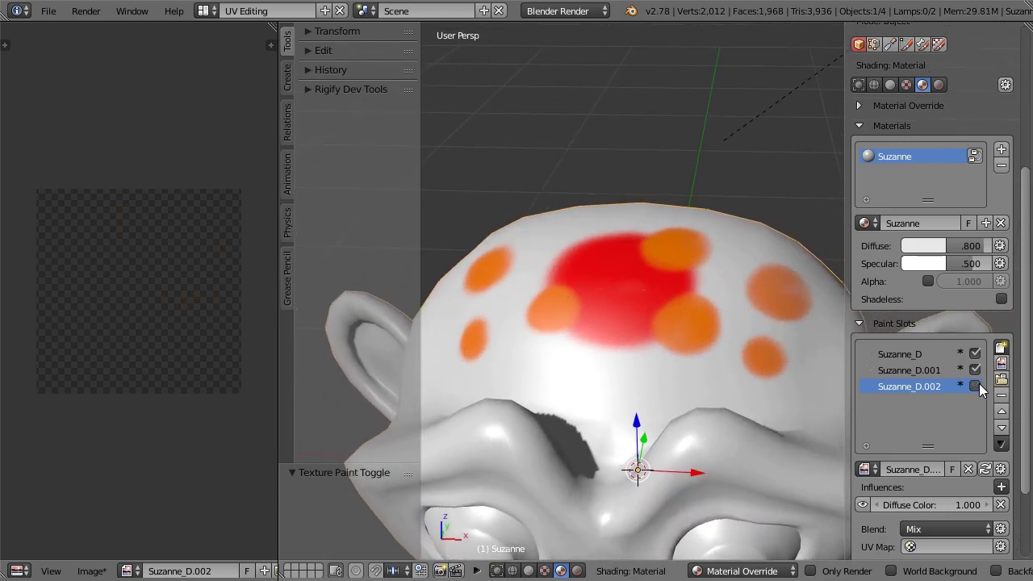
pyautogui.click(975, 386)
pyautogui.click(975, 370)
pyautogui.click(974, 369)
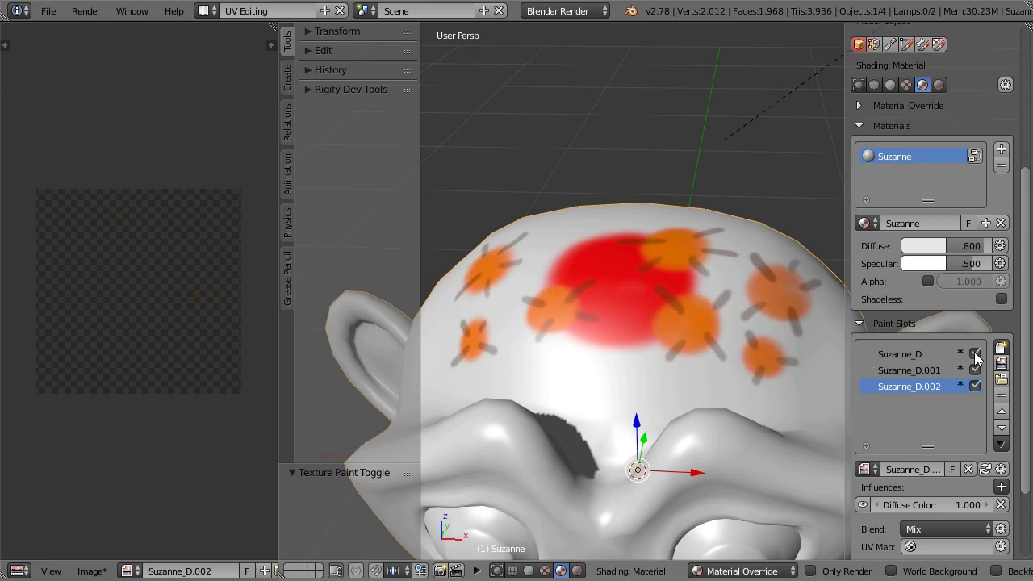
pyautogui.click(975, 354)
pyautogui.click(974, 353)
# Move Suzanne_D.002 to the top of the slot list and back to the bottom
pyautogui.click(1001, 412)
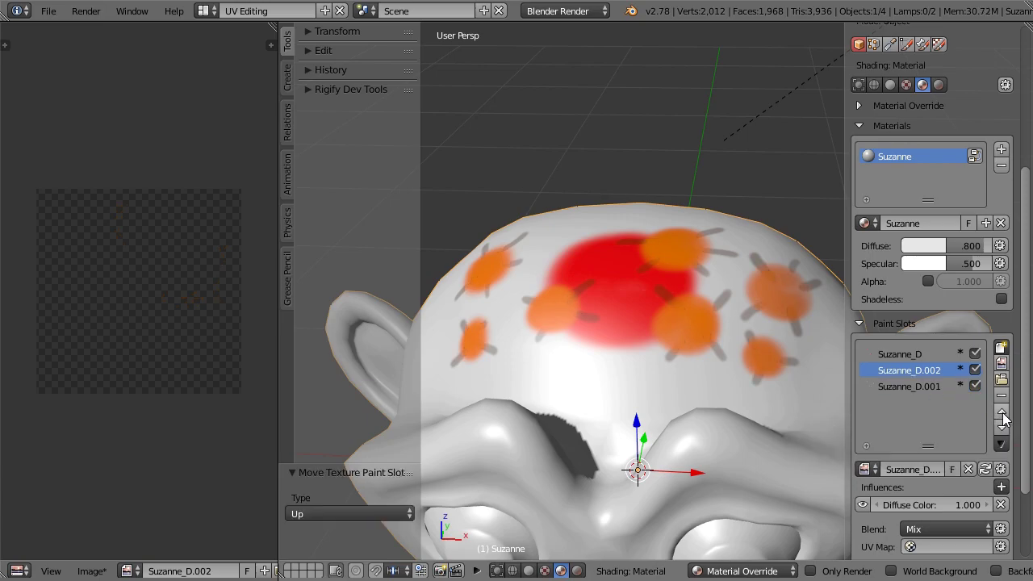
pyautogui.click(1001, 412)
pyautogui.click(1001, 428)
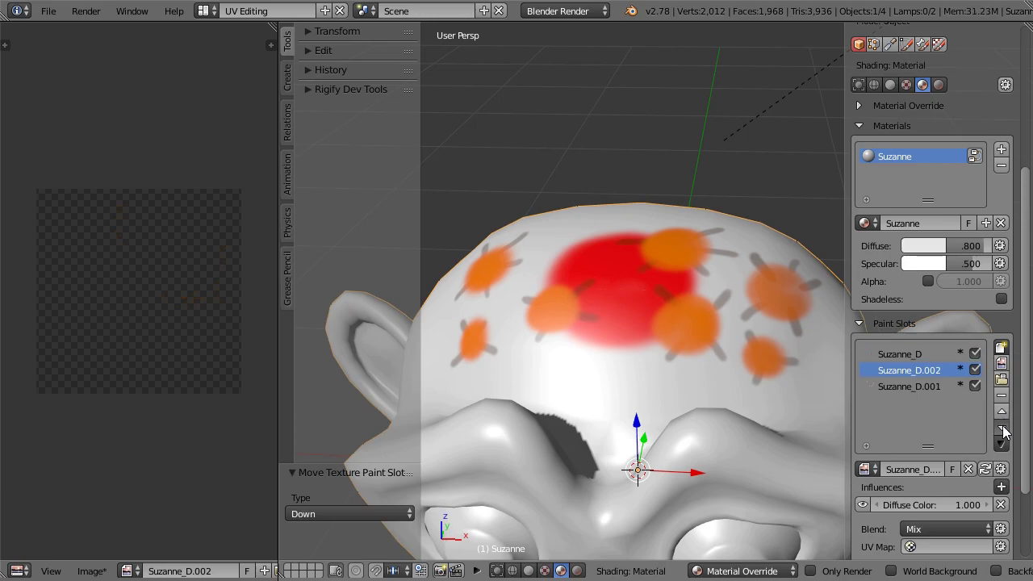
pyautogui.click(1001, 427)
# Merge Suzanne_D.002 up into Suzanne_D.001 and make the merged layer visible
pyautogui.click(1001, 442)
pyautogui.click(992, 462)
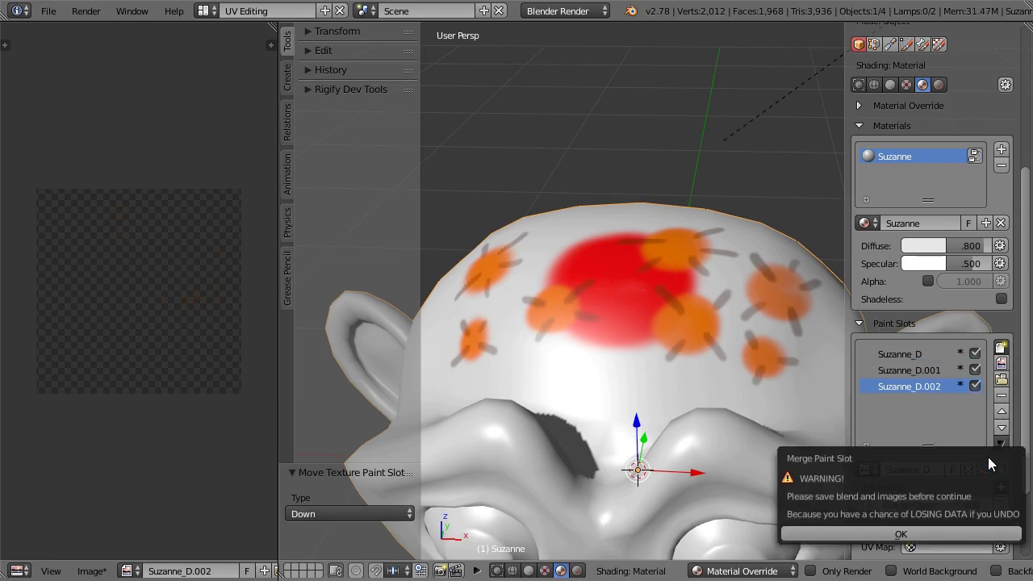
pyautogui.click(945, 535)
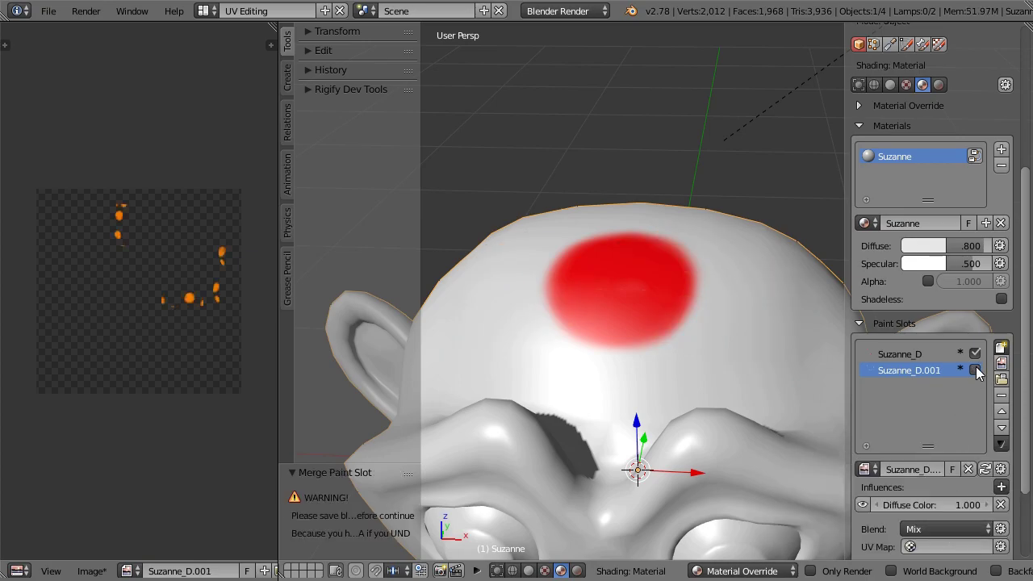
pyautogui.click(975, 369)
pyautogui.moveTo(658, 378)
pyautogui.mouseDown(button='middle')
pyautogui.moveTo(761, 415)
pyautogui.moveTo(651, 404)
pyautogui.moveTo(577, 379)
pyautogui.moveTo(648, 389)
pyautogui.mouseUp(button='middle')
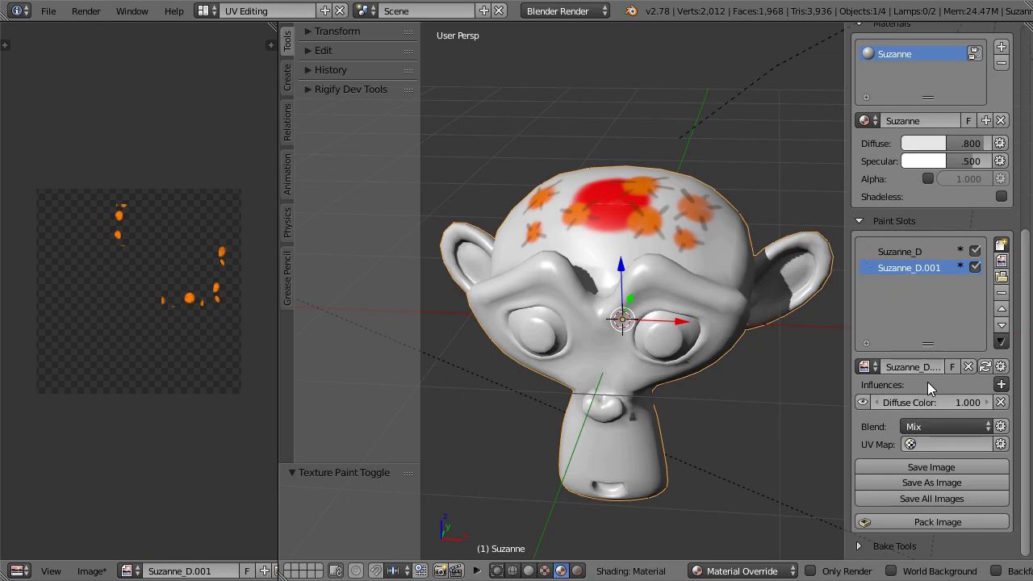
pyautogui.click(1001, 384)
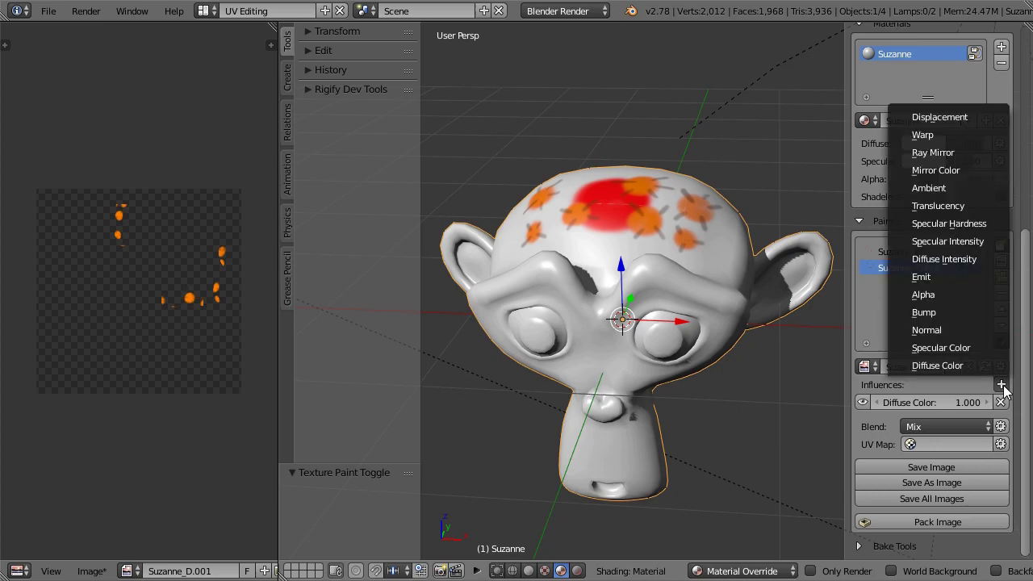
pyautogui.click(961, 347)
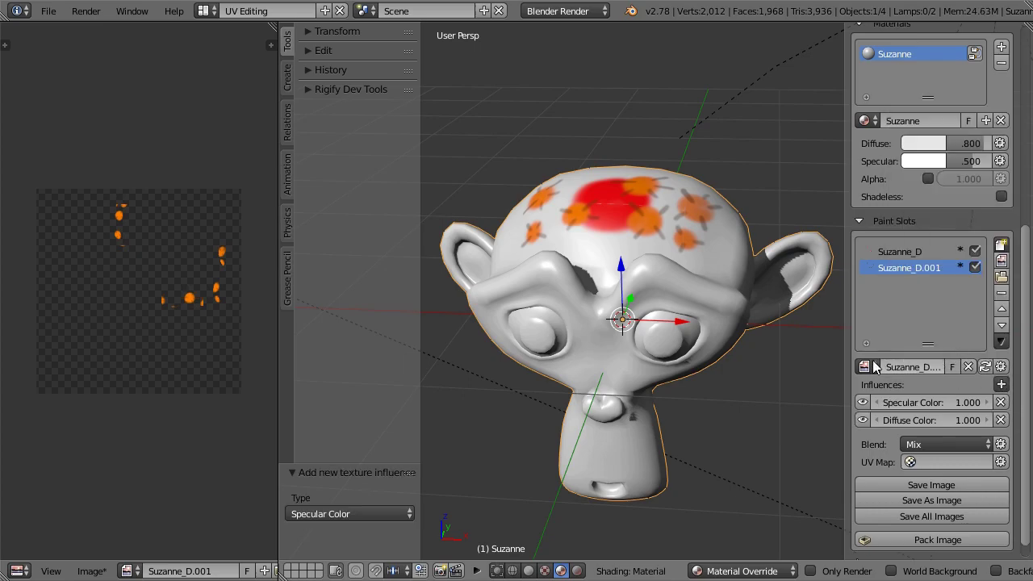
pyautogui.moveTo(775, 364); pyautogui.dragTo(675, 377, button='middle')
pyautogui.scroll(5, 664, 385)
pyautogui.scroll(1, 621, 425)
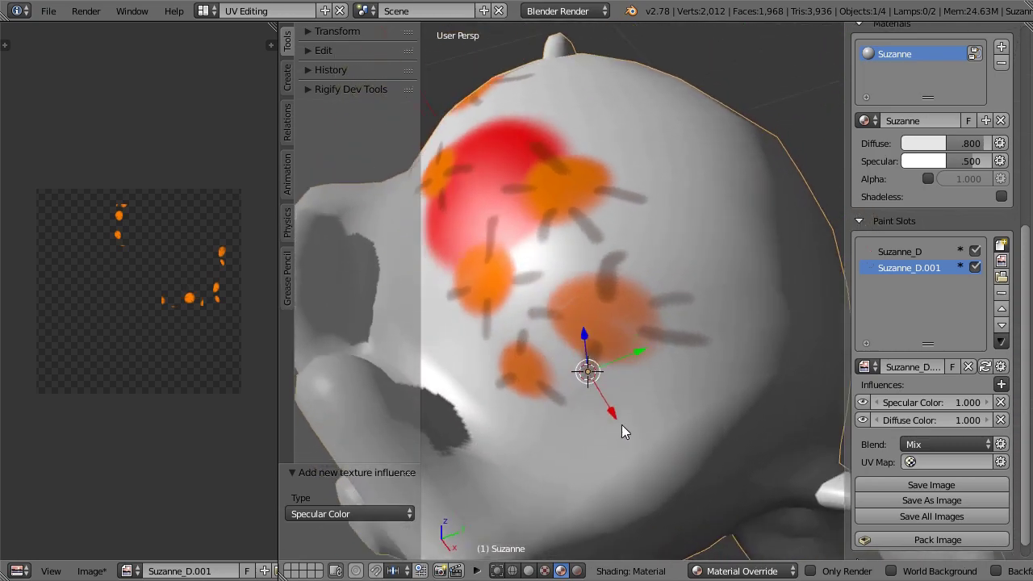
pyautogui.moveTo(621, 426)
pyautogui.mouseDown(button='middle')
pyautogui.moveTo(610, 392)
pyautogui.moveTo(629, 431)
pyautogui.moveTo(606, 408)
pyautogui.moveTo(780, 413)
pyautogui.mouseUp(button='middle')
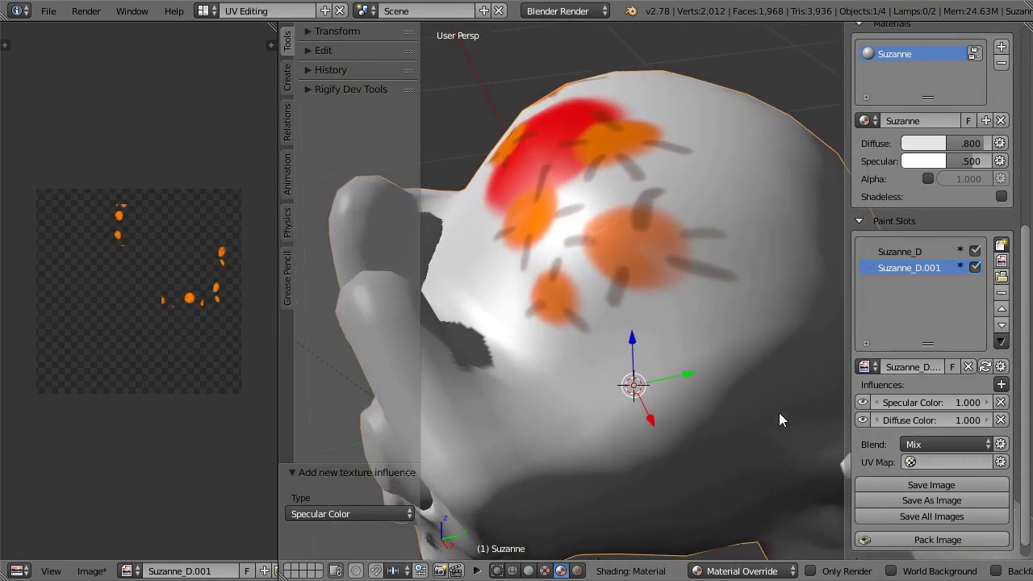
pyautogui.click(862, 420)
pyautogui.moveTo(795, 378)
pyautogui.mouseDown(button='middle')
pyautogui.moveTo(687, 334)
pyautogui.moveTo(719, 319)
pyautogui.moveTo(699, 350)
pyautogui.moveTo(744, 325)
pyautogui.moveTo(686, 343)
pyautogui.moveTo(715, 323)
pyautogui.moveTo(702, 350)
pyautogui.moveTo(691, 330)
pyautogui.moveTo(712, 328)
pyautogui.mouseUp(button='middle')
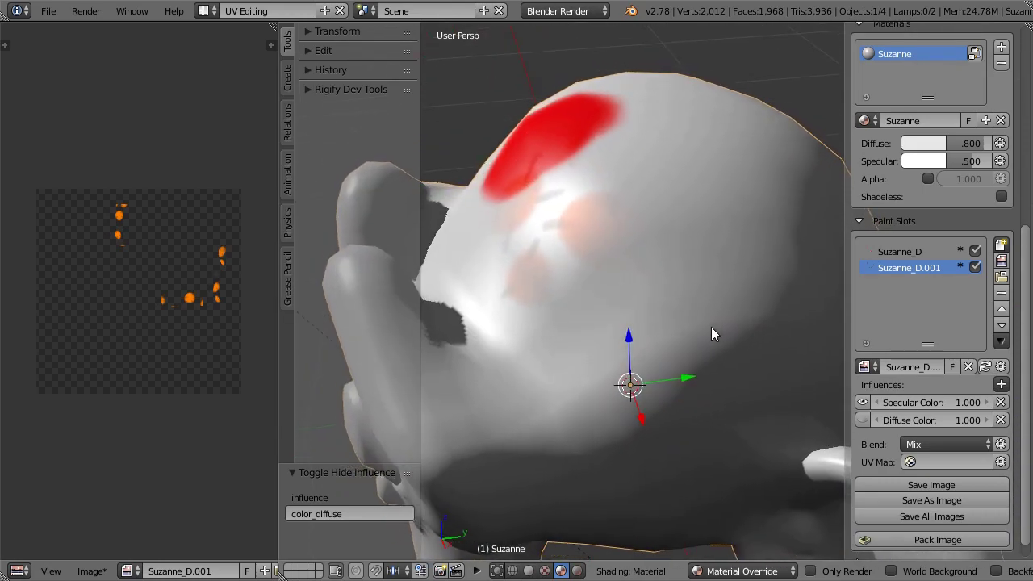
pyautogui.click(862, 419)
pyautogui.moveTo(747, 356)
pyautogui.mouseDown(button='middle')
pyautogui.moveTo(685, 339)
pyautogui.moveTo(774, 343)
pyautogui.moveTo(672, 355)
pyautogui.moveTo(700, 321)
pyautogui.mouseUp(button='middle')
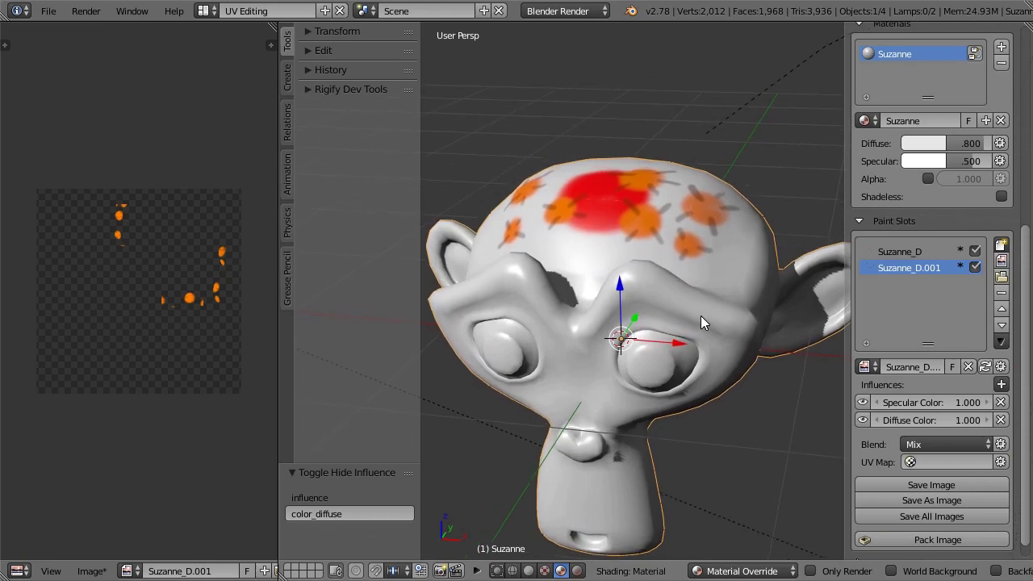
pyautogui.click(1000, 384)
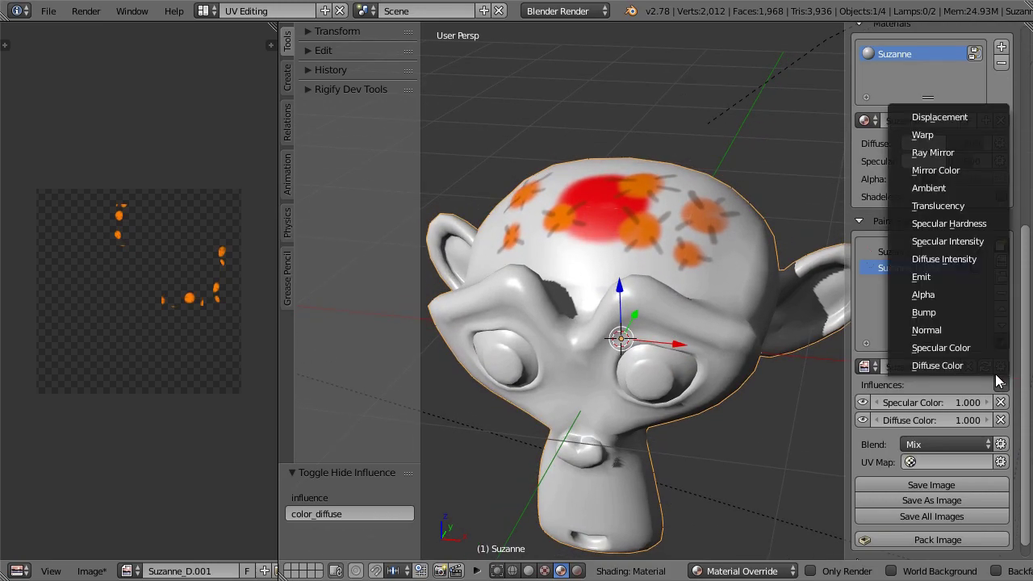
pyautogui.click(969, 314)
pyautogui.moveTo(676, 305)
pyautogui.mouseDown(button='middle')
pyautogui.moveTo(759, 347)
pyautogui.moveTo(662, 358)
pyautogui.moveTo(648, 294)
pyautogui.moveTo(659, 322)
pyautogui.mouseUp(button='middle')
pyautogui.scroll(3, 677, 327)
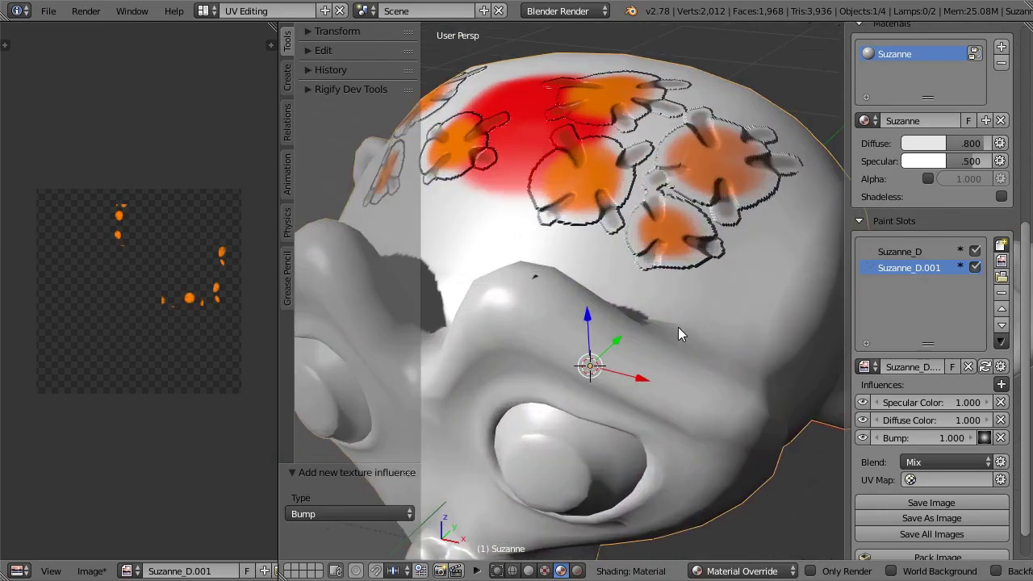
pyautogui.scroll(2, 676, 401)
pyautogui.moveTo(676, 402); pyautogui.dragTo(676, 418, button='middle')
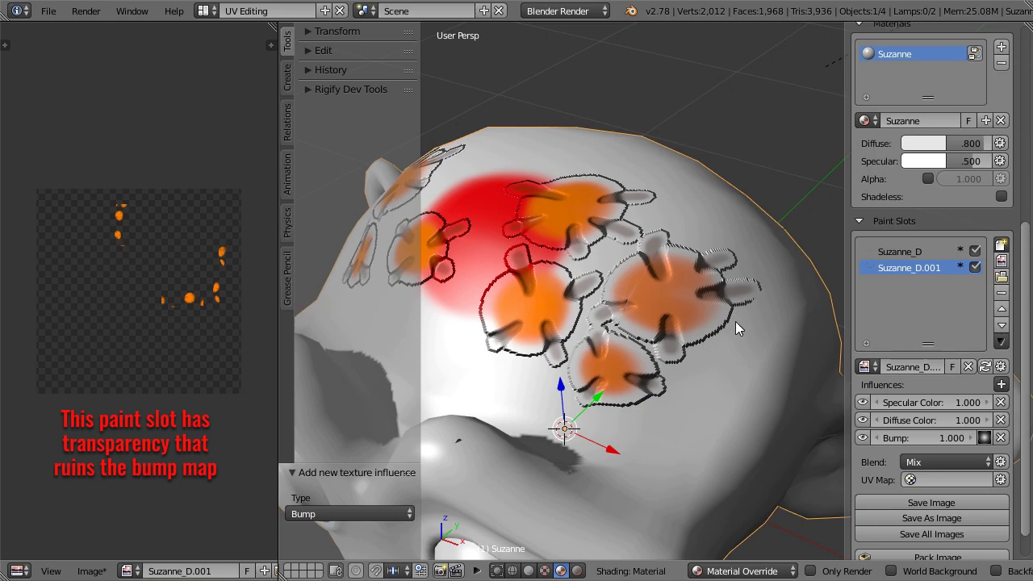
pyautogui.click(1000, 437)
pyautogui.scroll(-3, 678, 394)
pyautogui.moveTo(679, 394)
pyautogui.mouseDown(button='middle')
pyautogui.moveTo(663, 308)
pyautogui.moveTo(679, 304)
pyautogui.mouseUp(button='middle')
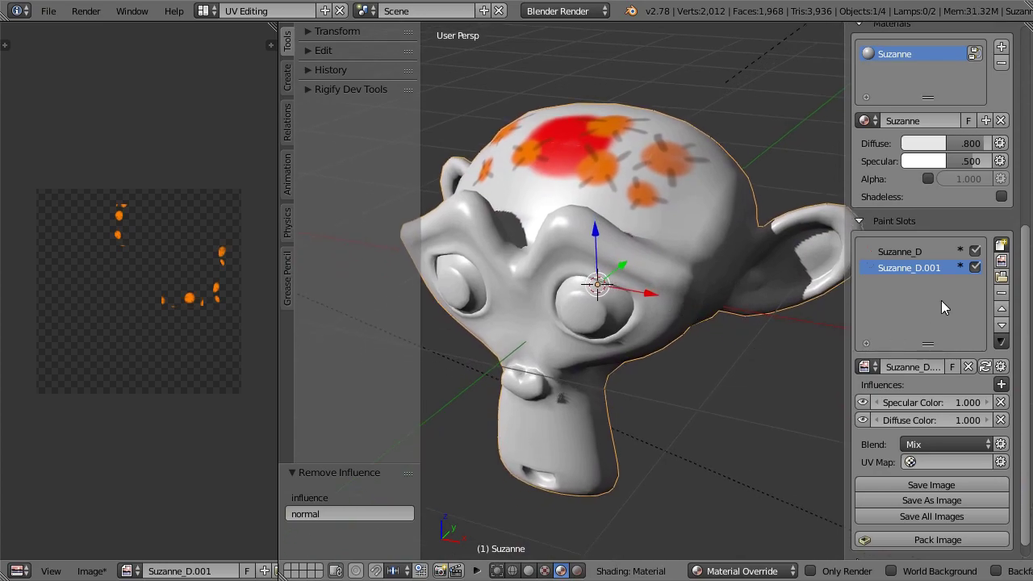
# Add a Bump paint slot named Suzanne_B with a black fill
pyautogui.click(1001, 246)
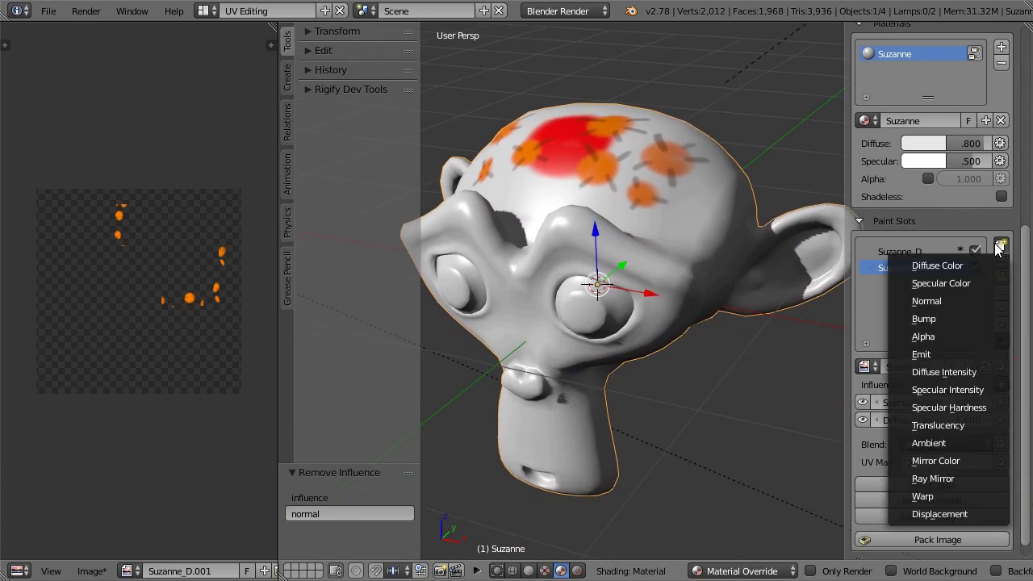
pyautogui.click(948, 318)
pyautogui.click(948, 395)
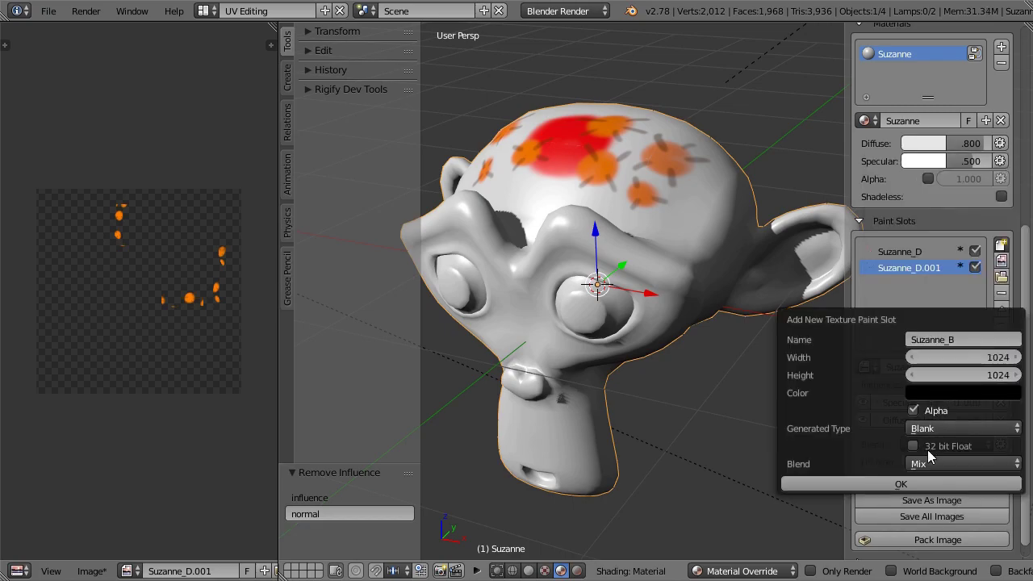
pyautogui.click(912, 484)
# Paint light grey raised brows above both eyes with a 15 px brush
pyautogui.hotkey('ctrl', 'Tab')
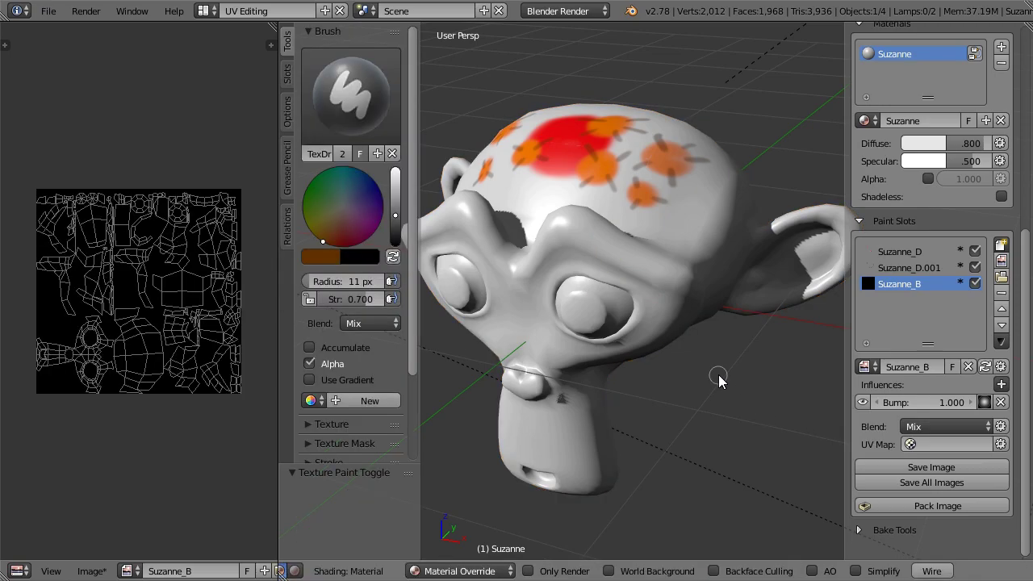
pyautogui.moveTo(673, 341); pyautogui.dragTo(592, 272, button='middle')
pyautogui.moveTo(347, 211); pyautogui.dragTo(395, 171)
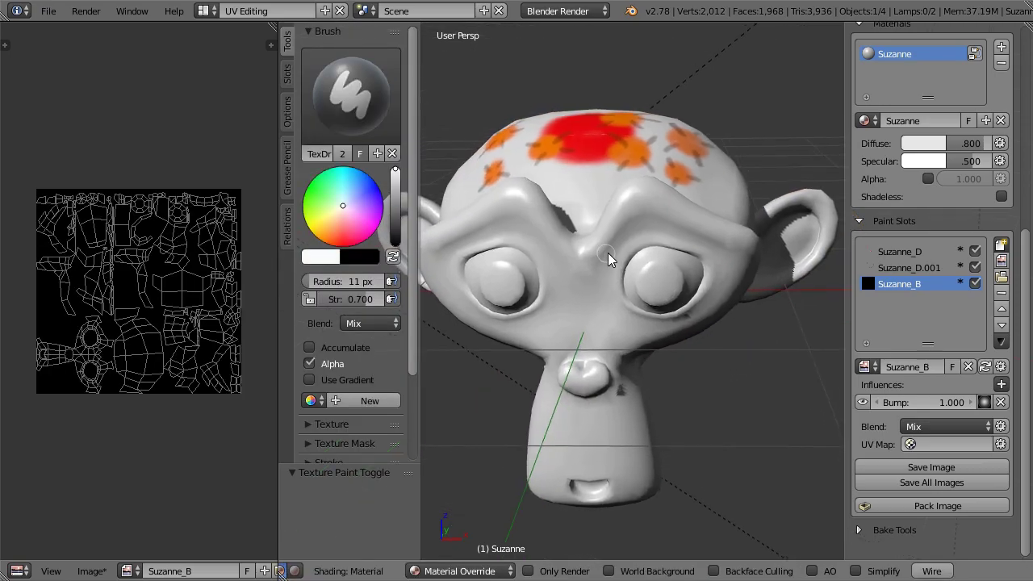
pyautogui.scroll(2, 607, 253)
pyautogui.scroll(1, 636, 259)
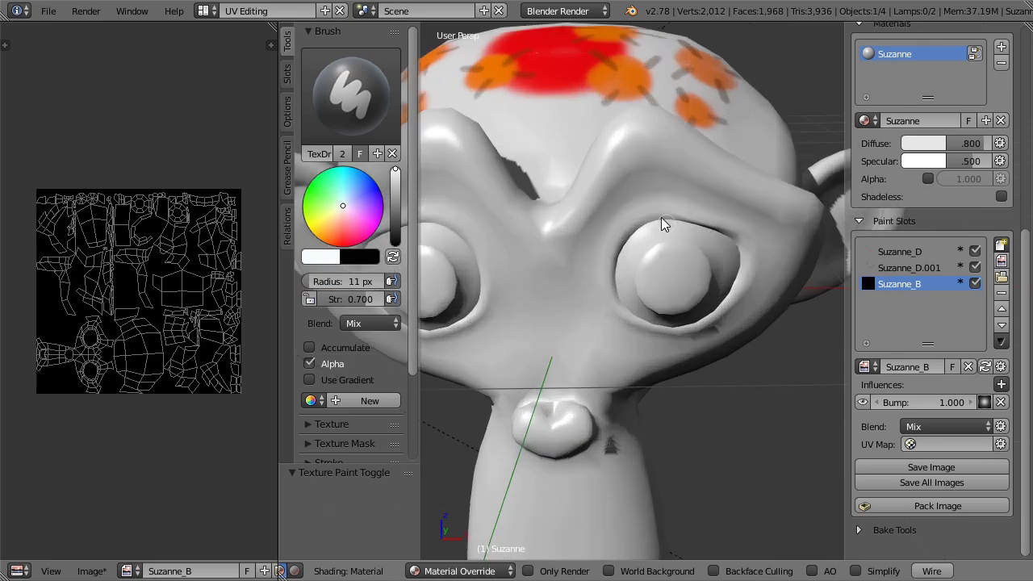
pyautogui.press('f')
pyautogui.click(625, 211)
pyautogui.moveTo(600, 240); pyautogui.dragTo(712, 189)
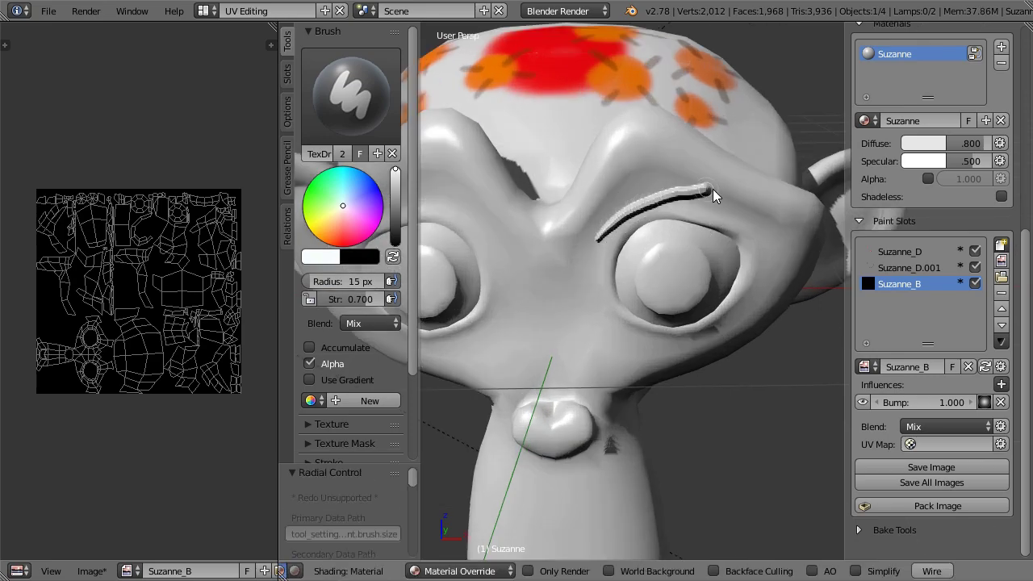
pyautogui.scroll(-3, 710, 291)
pyautogui.moveTo(683, 311)
pyautogui.mouseDown(button='middle')
pyautogui.moveTo(715, 304)
pyautogui.moveTo(589, 230)
pyautogui.mouseUp(button='middle')
pyautogui.moveTo(512, 234); pyautogui.dragTo(587, 186)
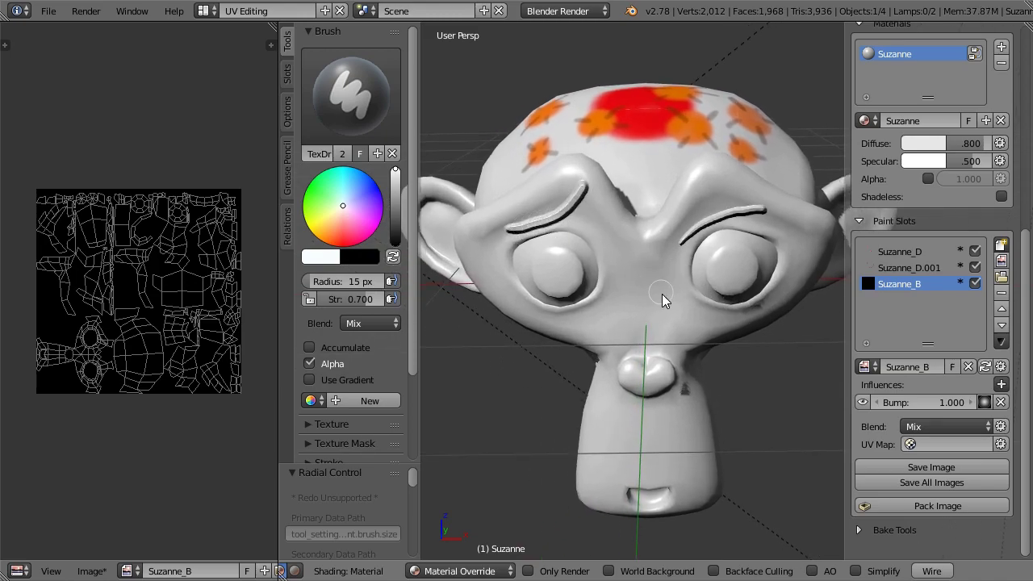
pyautogui.moveTo(661, 300)
pyautogui.mouseDown(button='middle')
pyautogui.moveTo(669, 322)
pyautogui.moveTo(682, 323)
pyautogui.moveTo(690, 301)
pyautogui.mouseUp(button='middle')
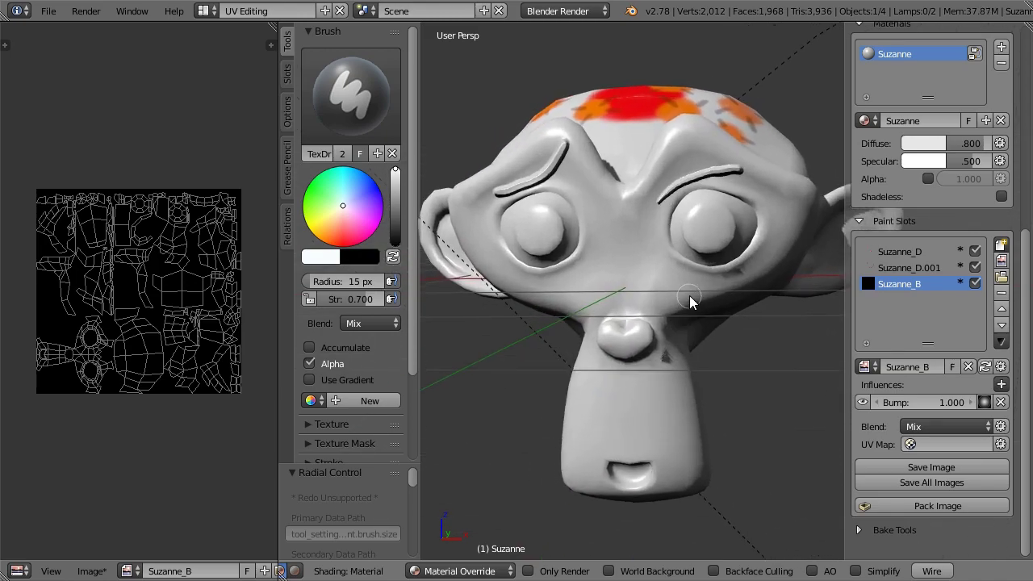
# Make Suzanne_B also influence Diffuse Color, with RGB to Intensity and a pure blue tint
pyautogui.click(1001, 385)
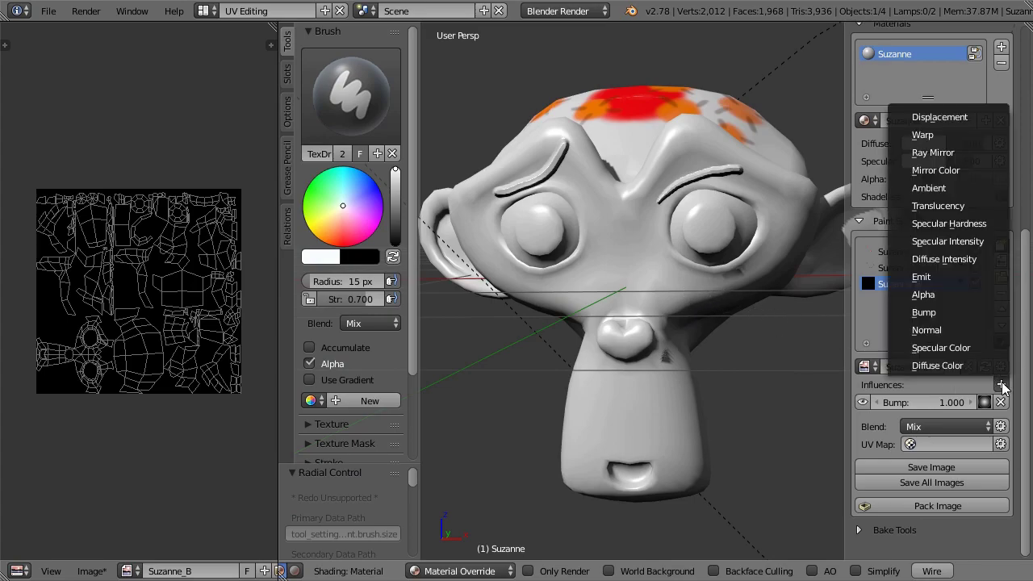
pyautogui.click(998, 367)
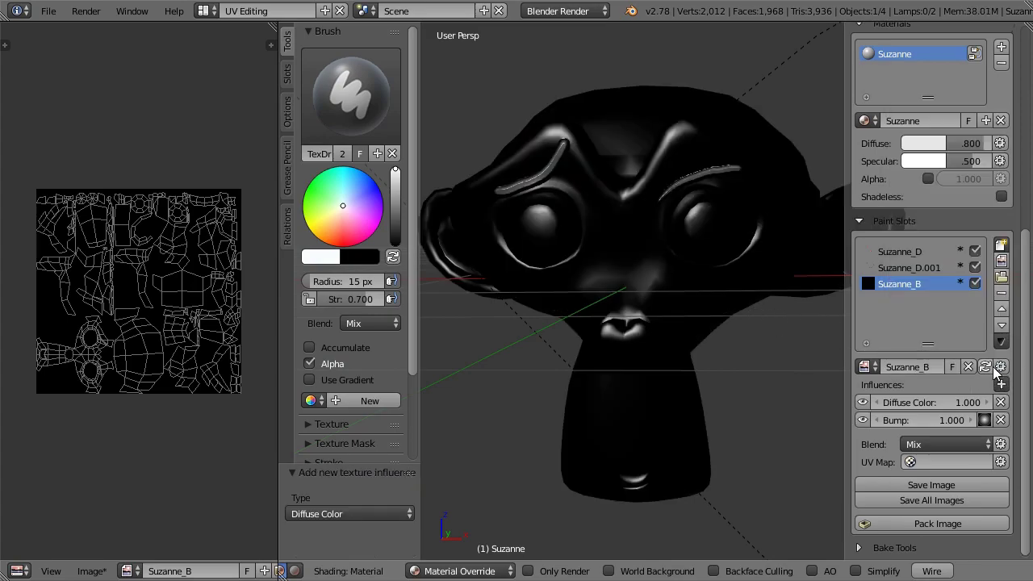
pyautogui.click(1000, 444)
pyautogui.click(934, 466)
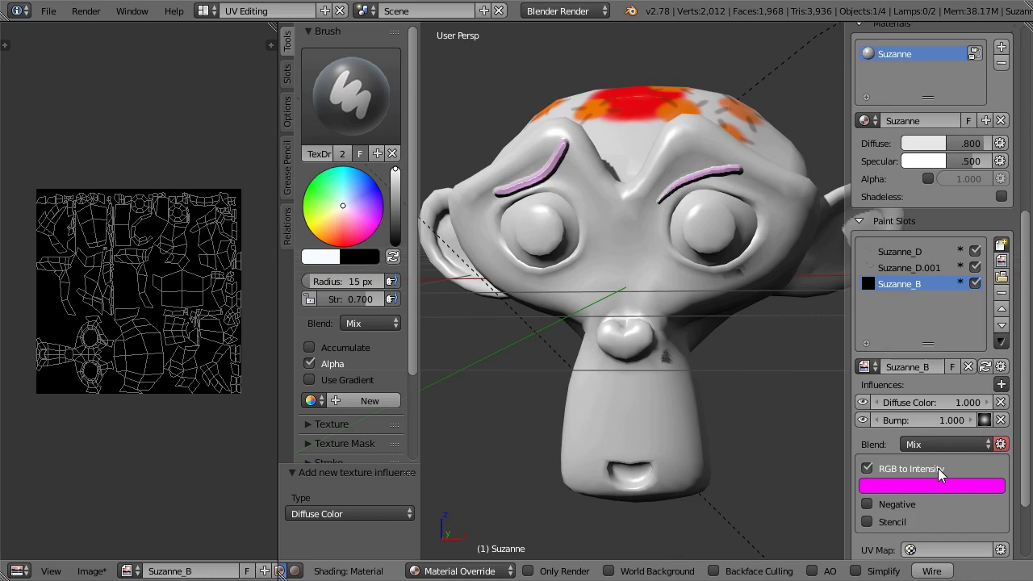
pyautogui.click(953, 486)
pyautogui.moveTo(939, 343); pyautogui.dragTo(957, 297)
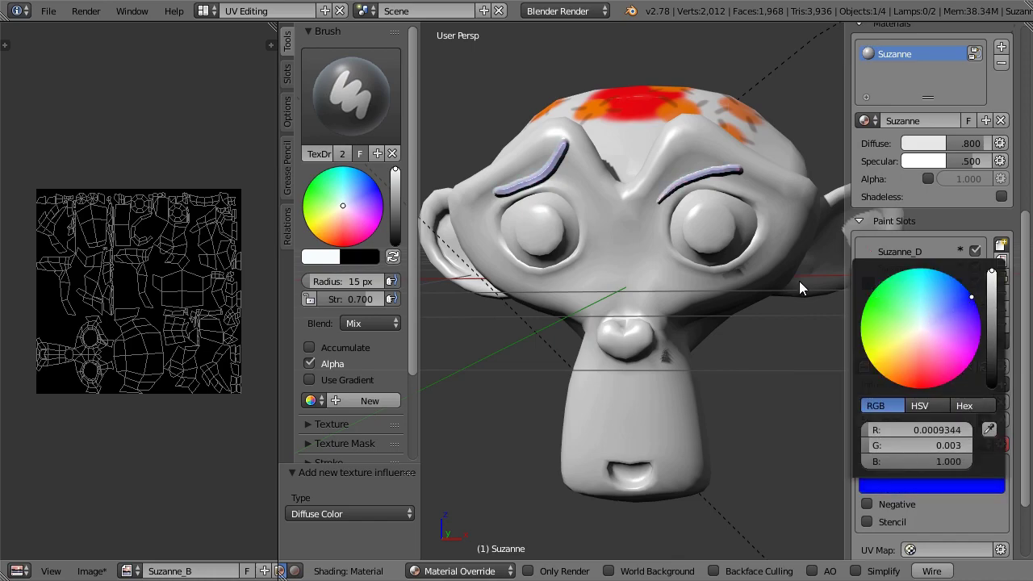
# Paint spirals on Suzanne's eyes with a 12 px brush
pyautogui.scroll(2, 708, 246)
pyautogui.press('[')
pyautogui.press('[')
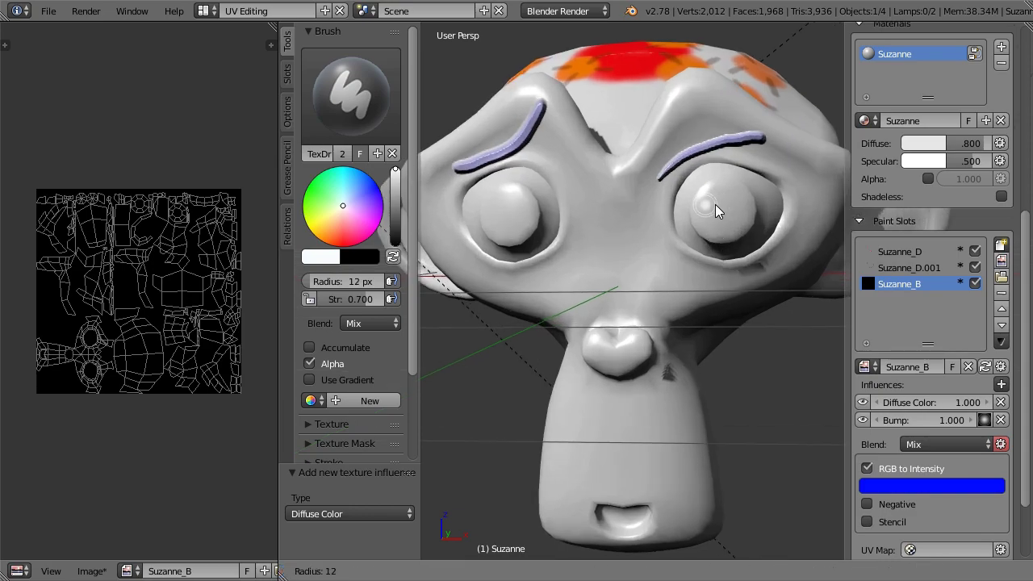
pyautogui.moveTo(710, 202); pyautogui.dragTo(736, 214)
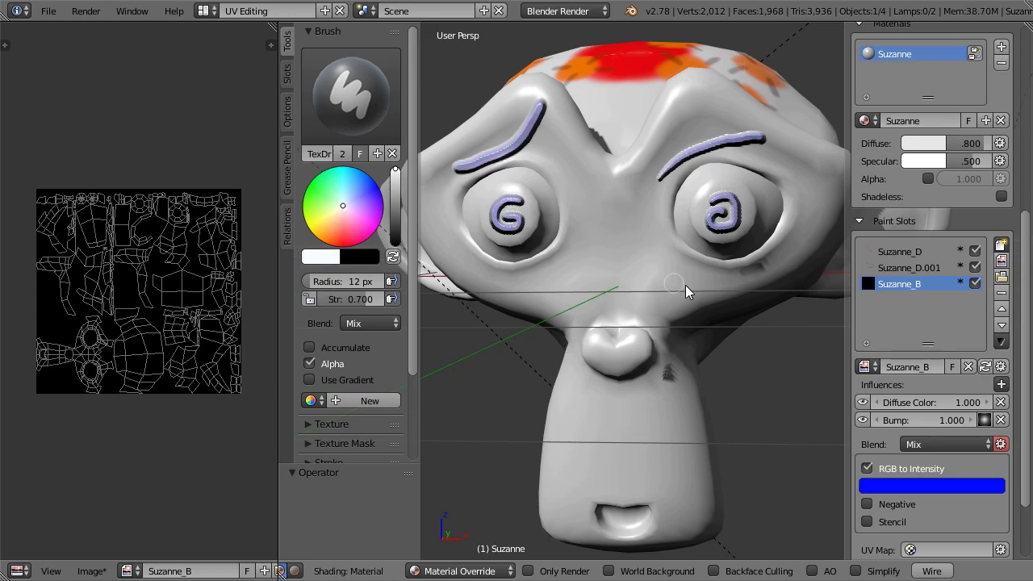
pyautogui.scroll(-4, 744, 369)
pyautogui.moveTo(745, 369)
pyautogui.mouseDown(button='middle')
pyautogui.moveTo(733, 369)
pyautogui.moveTo(756, 367)
pyautogui.moveTo(710, 377)
pyautogui.mouseUp(button='middle')
# Return to Object Mode and compare Suzanne_B as Normal versus Bump, leaving it on Bump
pyautogui.press('Tab')
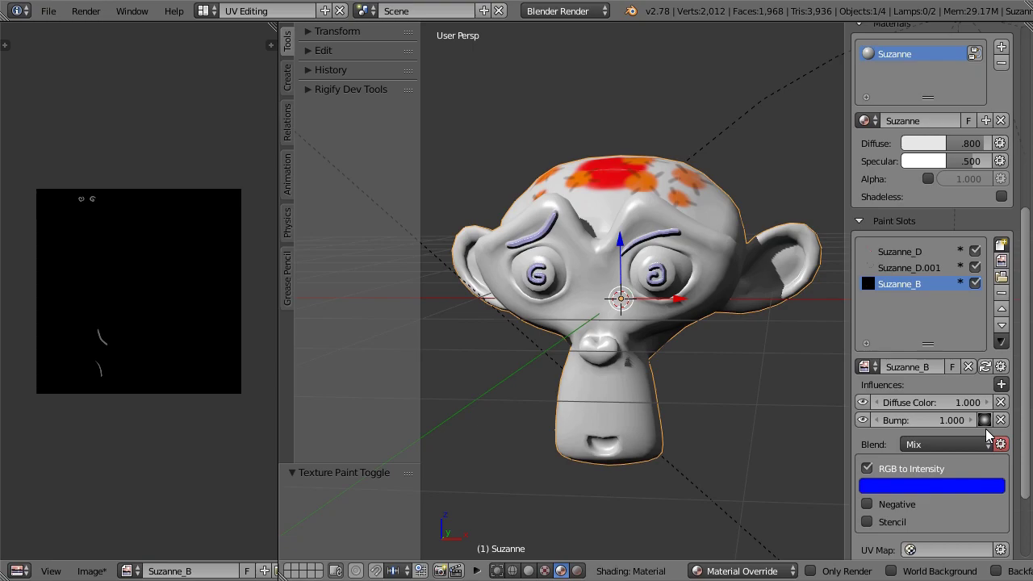
pyautogui.click(984, 421)
pyautogui.click(983, 419)
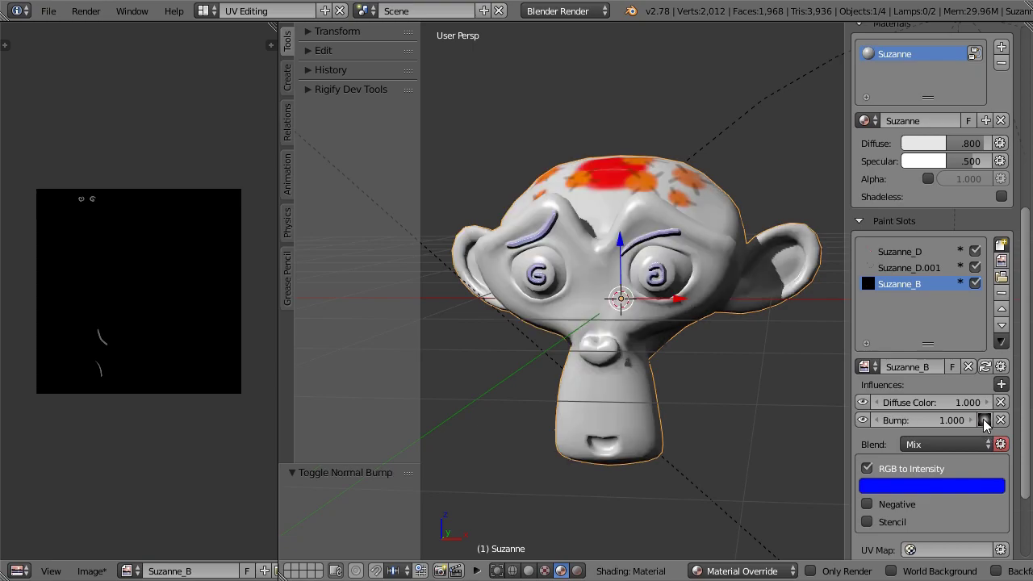
pyautogui.click(984, 420)
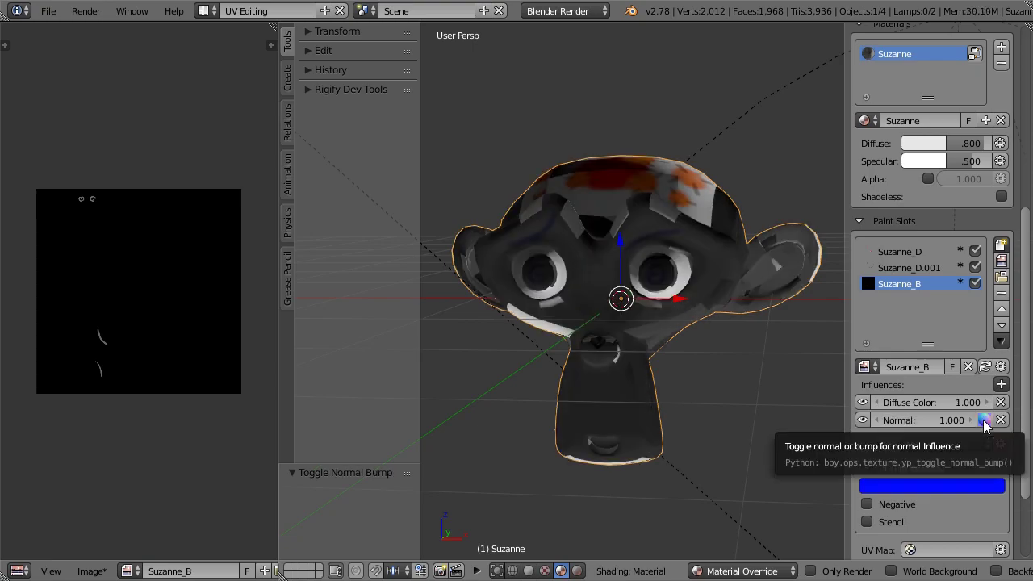
pyautogui.moveTo(742, 369)
pyautogui.mouseDown(button='middle')
pyautogui.moveTo(660, 447)
pyautogui.moveTo(716, 441)
pyautogui.moveTo(906, 323)
pyautogui.moveTo(655, 277)
pyautogui.moveTo(673, 391)
pyautogui.moveTo(748, 375)
pyautogui.mouseUp(button='middle')
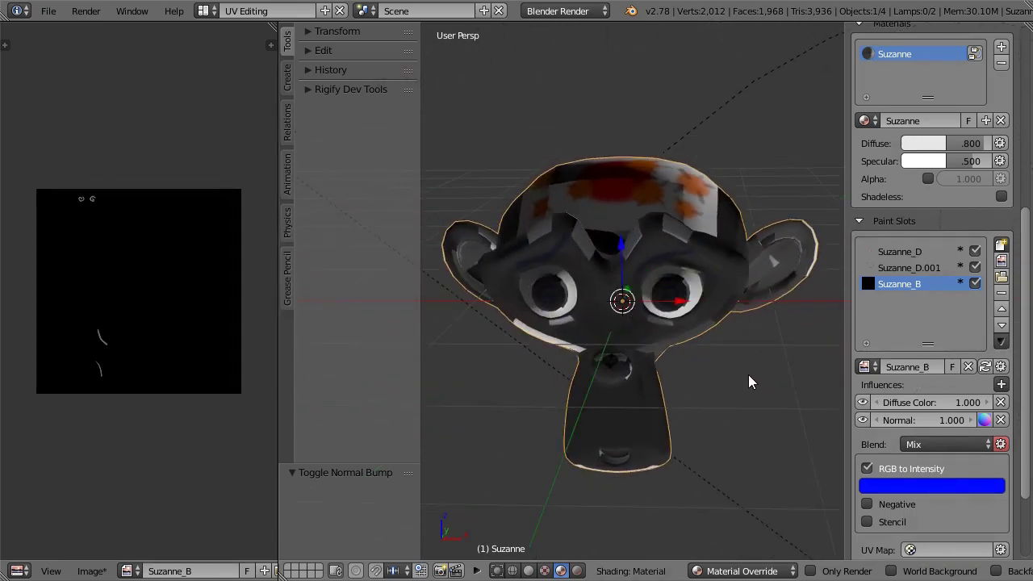
pyautogui.click(983, 420)
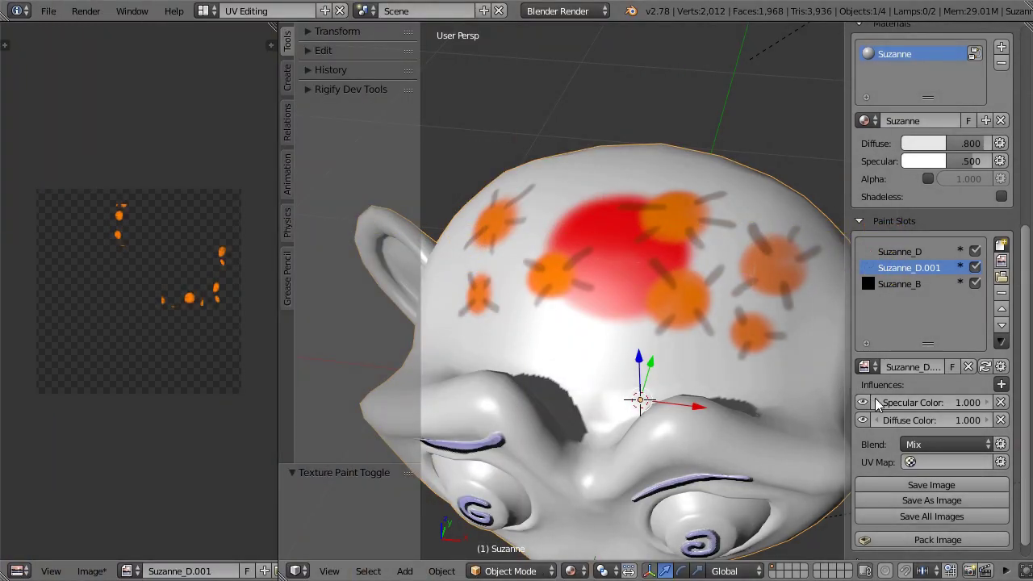
# Try Add, Subtract and Multiply as the spot texture's blend mode
pyautogui.click(925, 446)
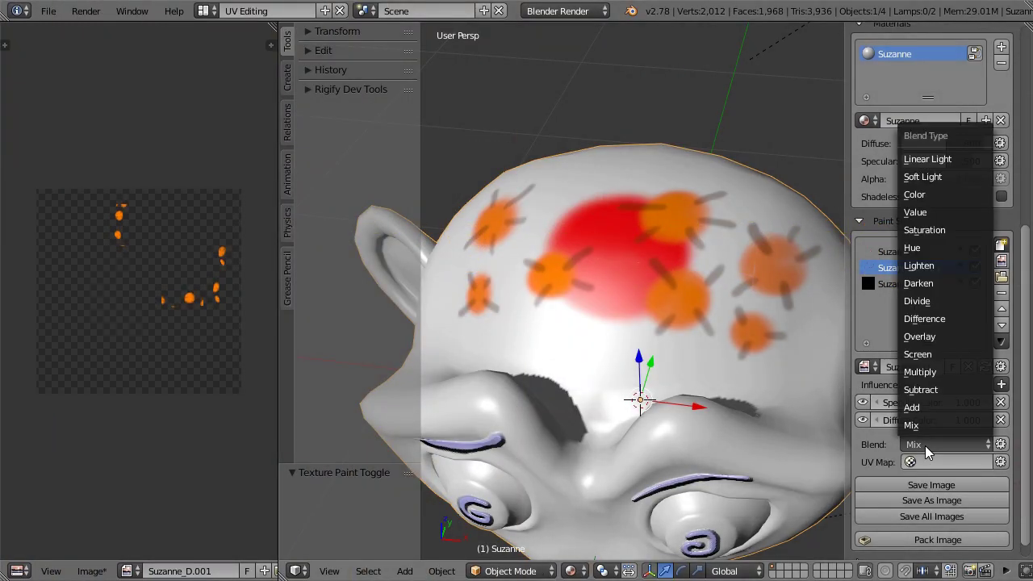
pyautogui.click(923, 408)
pyautogui.click(925, 444)
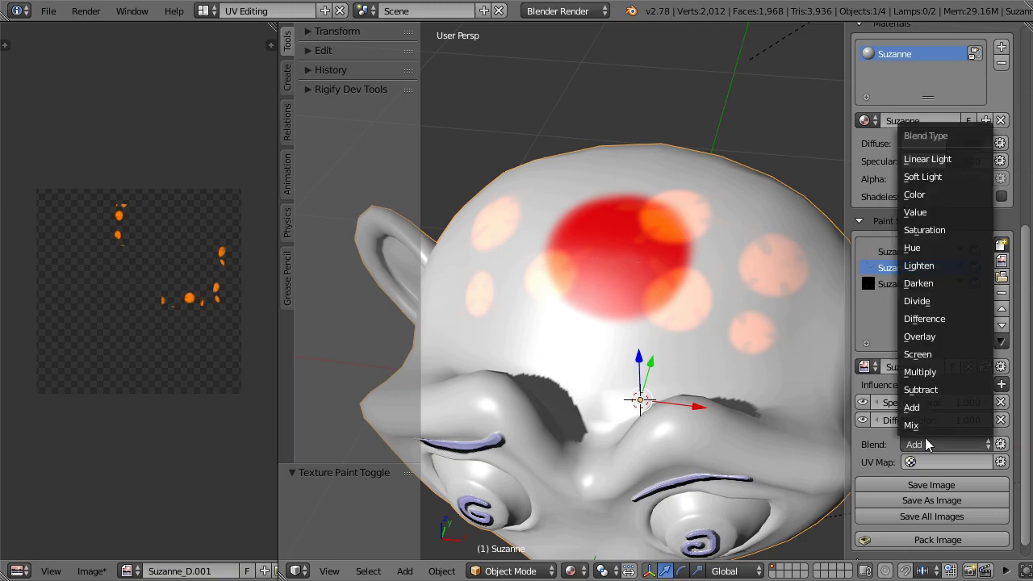
pyautogui.click(931, 392)
pyautogui.click(927, 443)
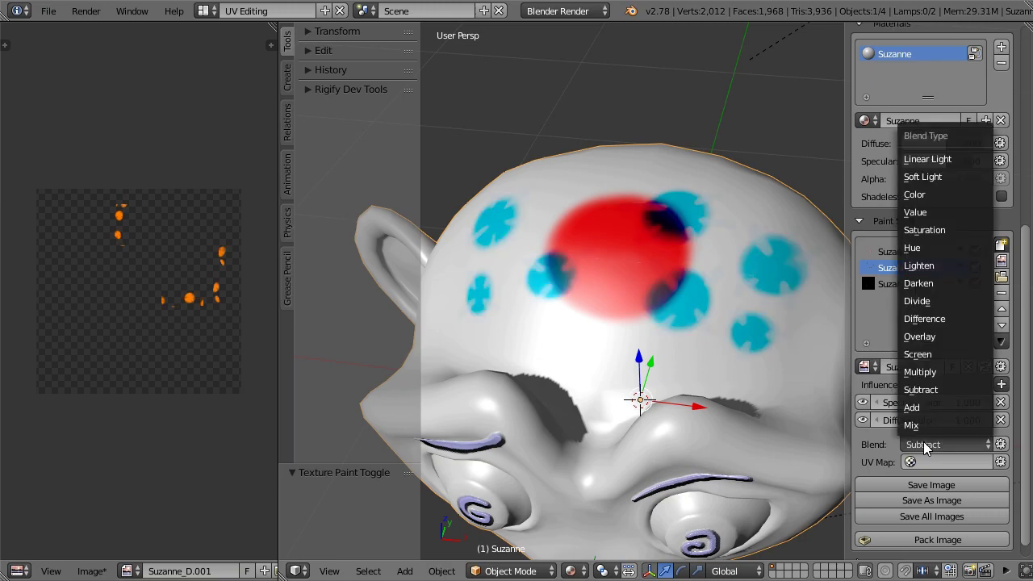
pyautogui.click(936, 371)
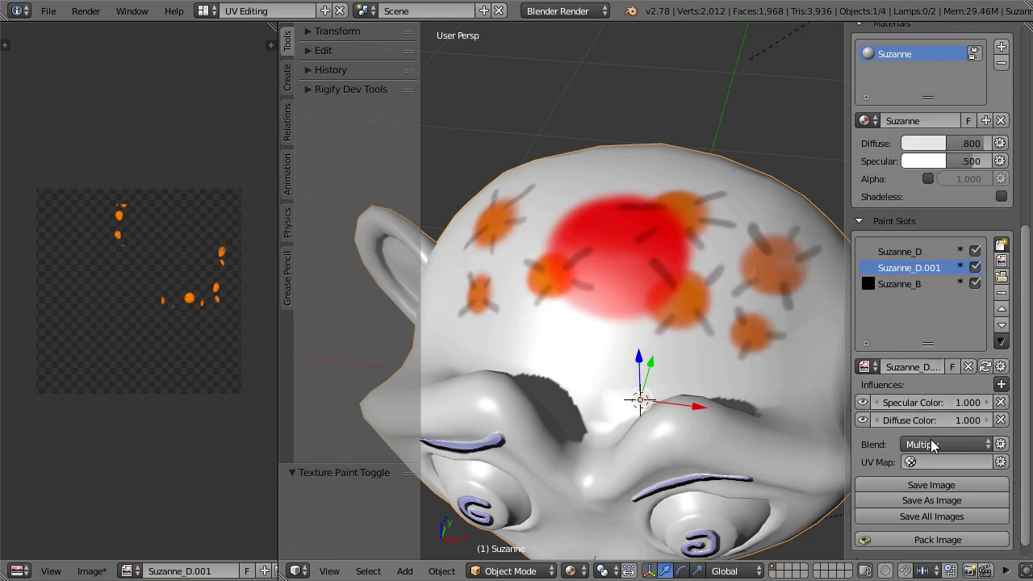
# Restore the spot texture's blend to Mix and split off a new editor area at the top
pyautogui.click(932, 444)
pyautogui.click(932, 424)
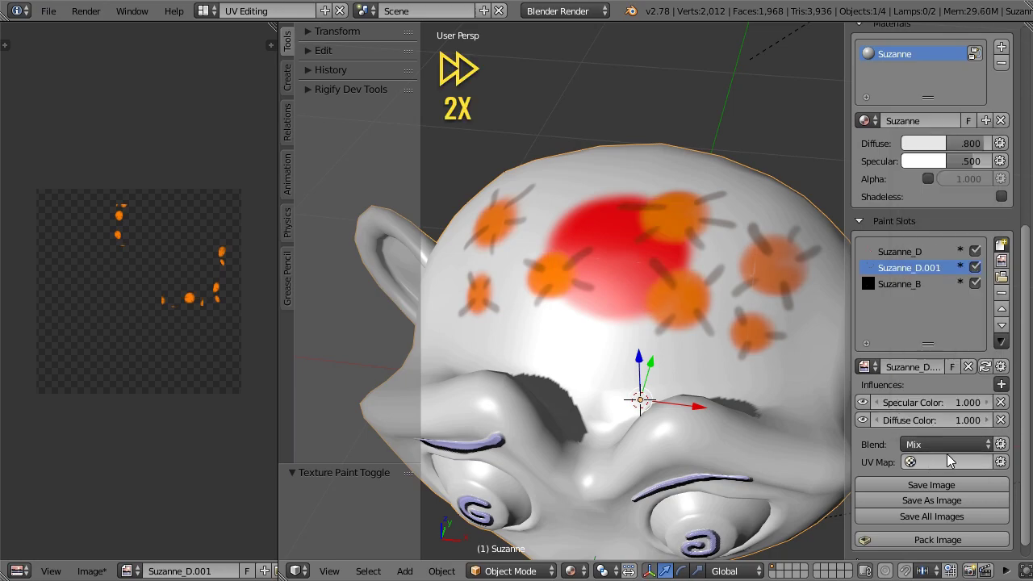
pyautogui.moveTo(1029, 22); pyautogui.dragTo(887, 23)
pyautogui.click(905, 571)
# Make the new area a Properties editor and expand the slot's extra blending options
pyautogui.click(860, 331)
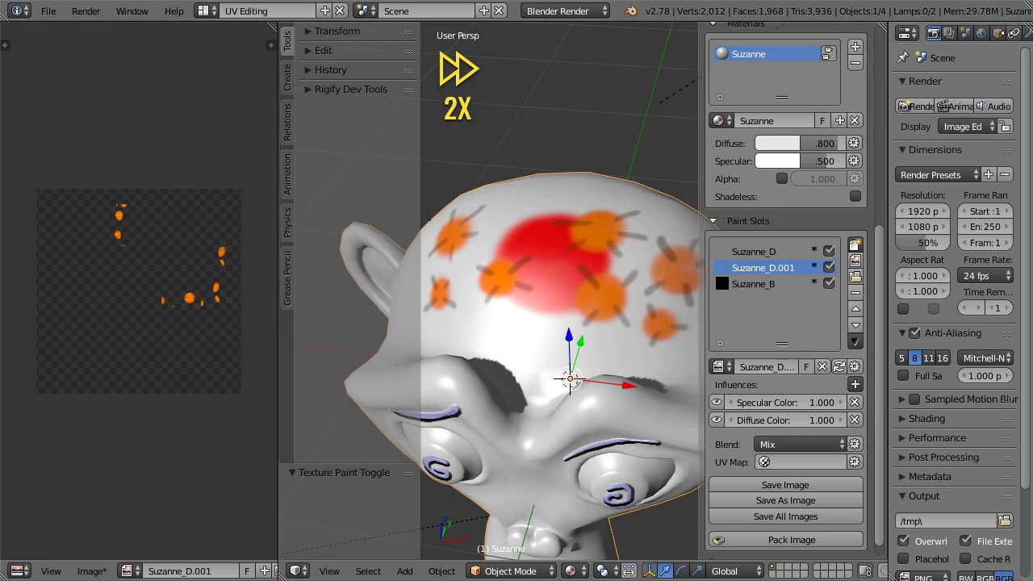
pyautogui.click(954, 32)
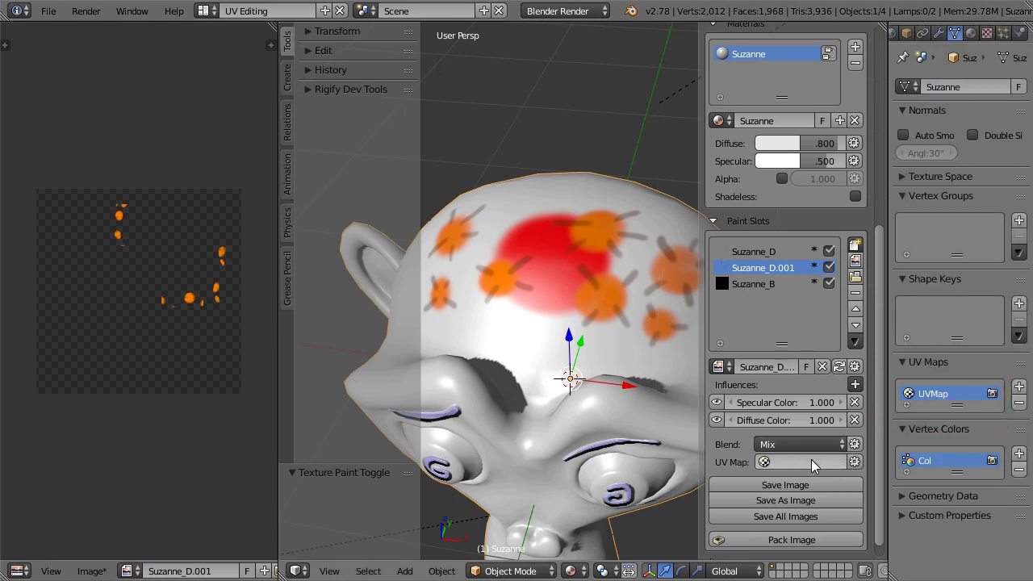
pyautogui.click(855, 444)
pyautogui.scroll(-3, 858, 449)
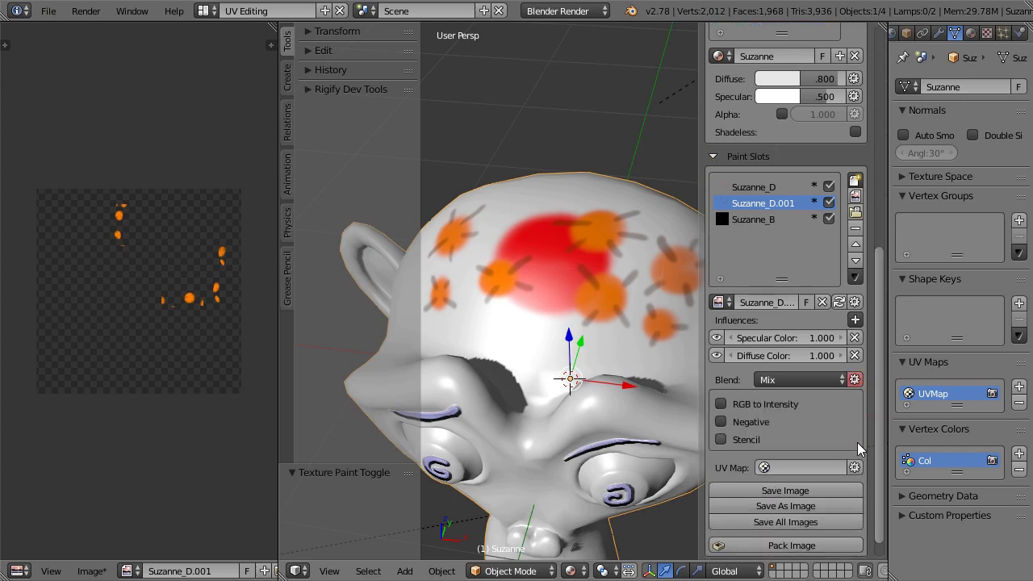
# Show the mapping offset and size settings, then collapse both option panels again
pyautogui.click(855, 445)
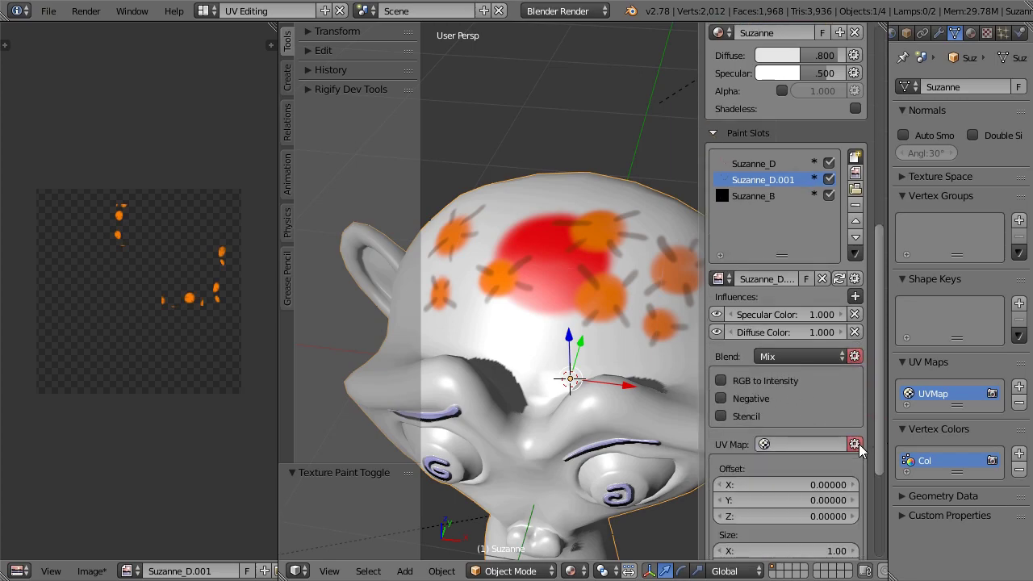
pyautogui.scroll(-4, 857, 449)
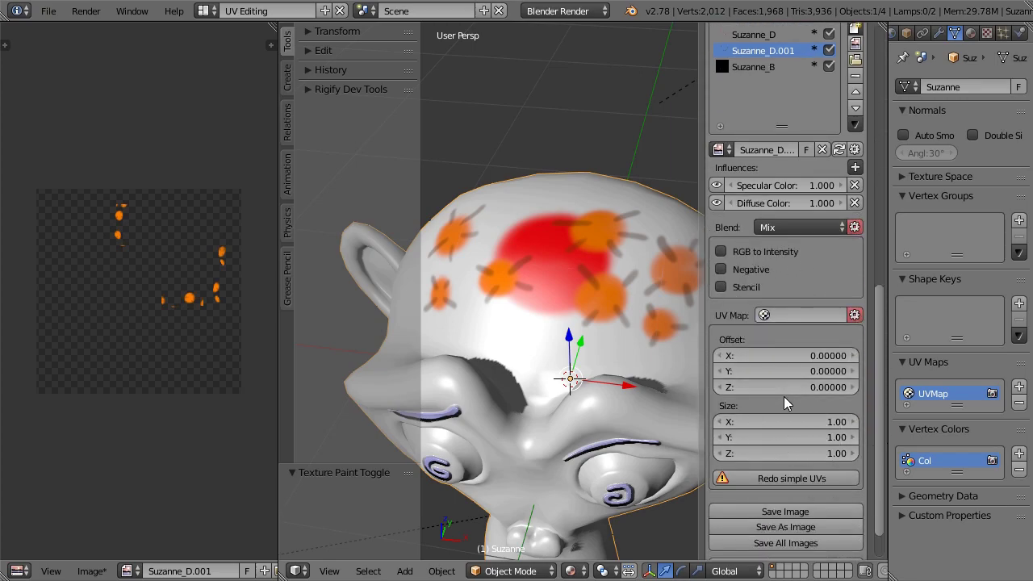
pyautogui.click(854, 314)
pyautogui.click(856, 229)
pyautogui.scroll(3, 839, 242)
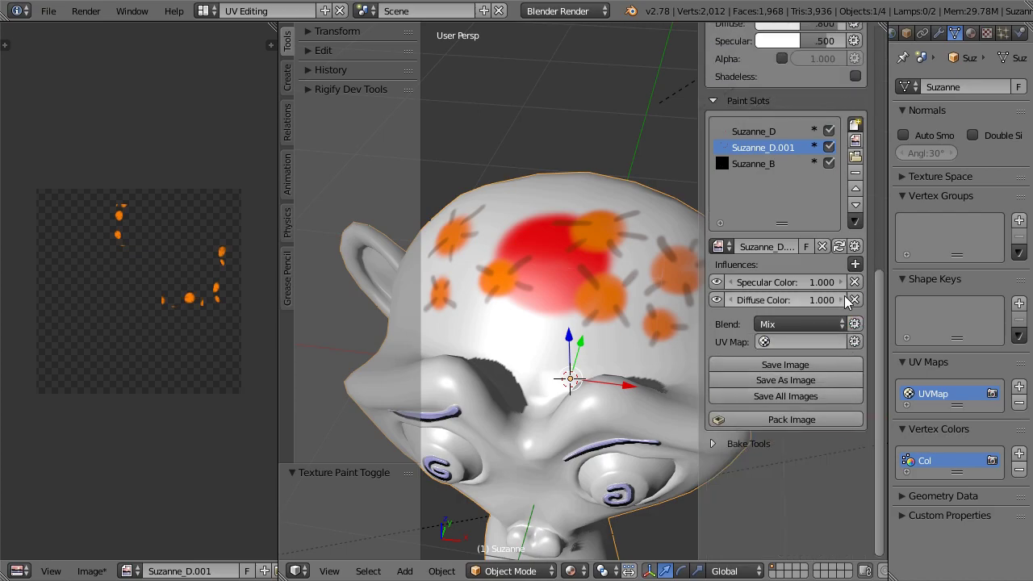
pyautogui.scroll(3, 807, 282)
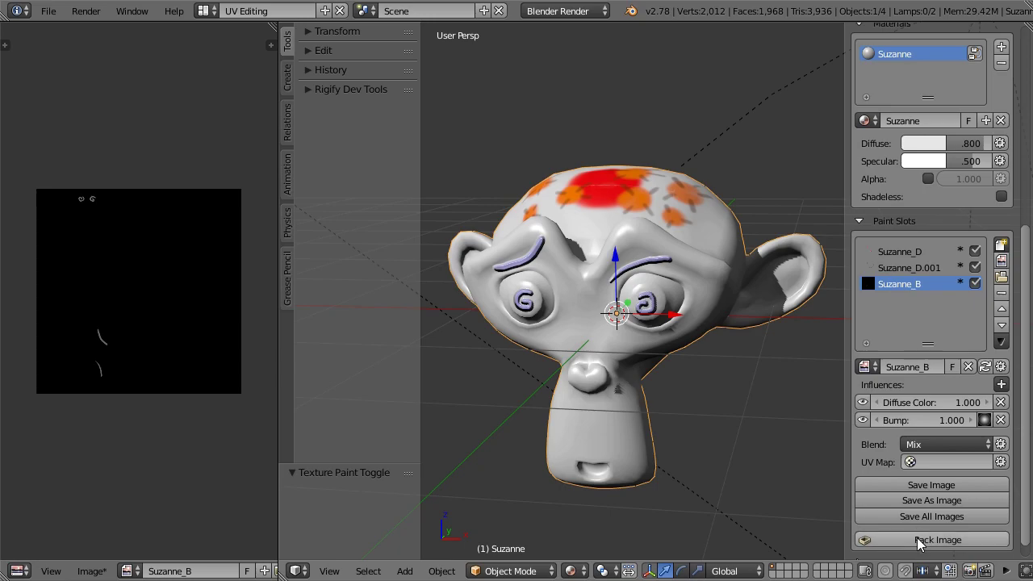
# Pack Suzanne_B, then select Suzanne_D.001 and Suzanne_D and pack the red spots image
pyautogui.click(934, 540)
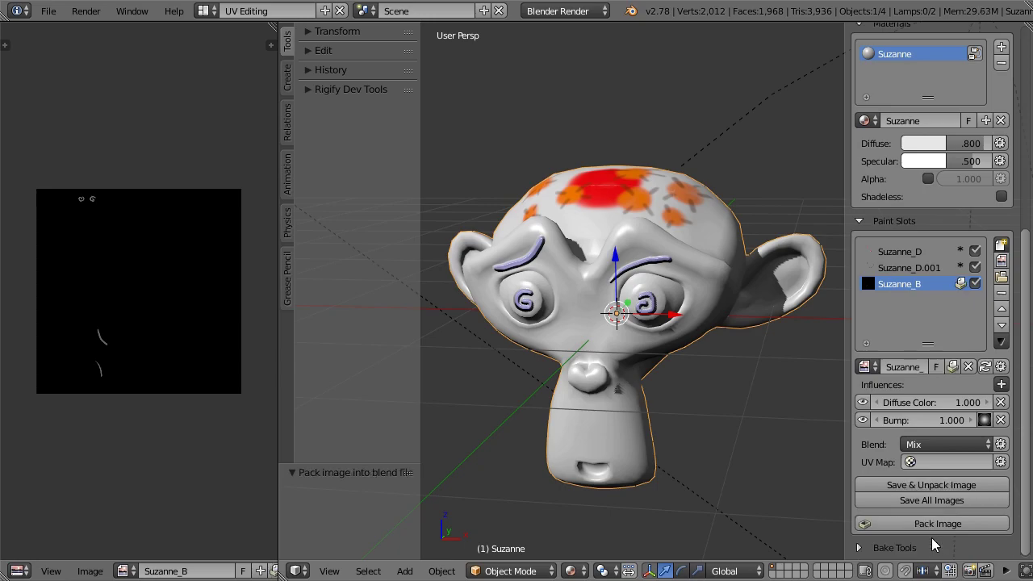
pyautogui.click(928, 268)
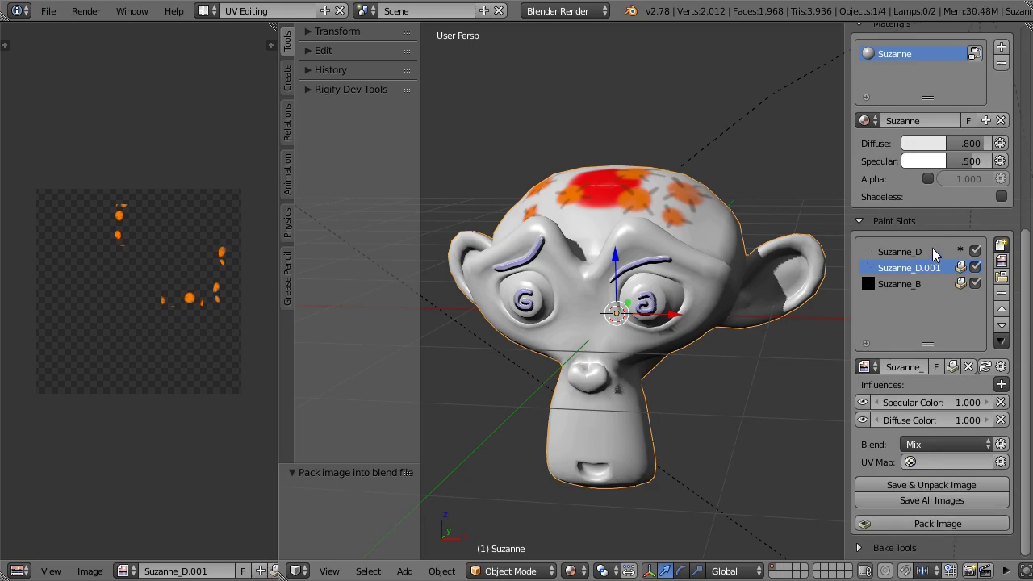
pyautogui.click(903, 252)
pyautogui.click(936, 508)
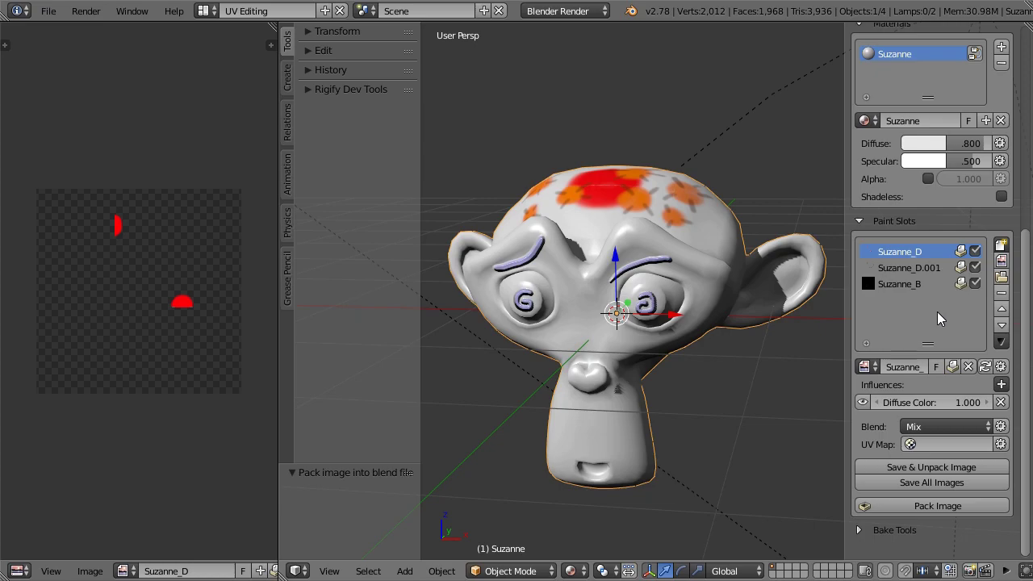
# Paint raised teeth above the mouth on Suzanne_B in Texture Paint, then pack it
pyautogui.click(908, 283)
pyautogui.hotkey('ctrl', 'Tab')
pyautogui.moveTo(680, 430)
pyautogui.mouseDown(button='middle')
pyautogui.moveTo(715, 415)
pyautogui.moveTo(700, 404)
pyautogui.mouseUp(button='middle')
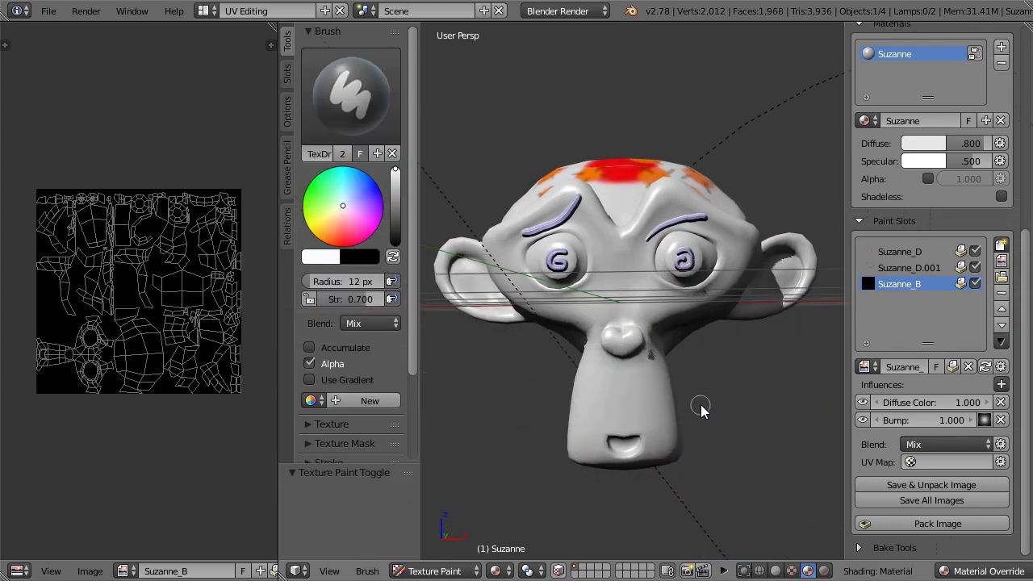
pyautogui.moveTo(594, 391); pyautogui.dragTo(599, 381)
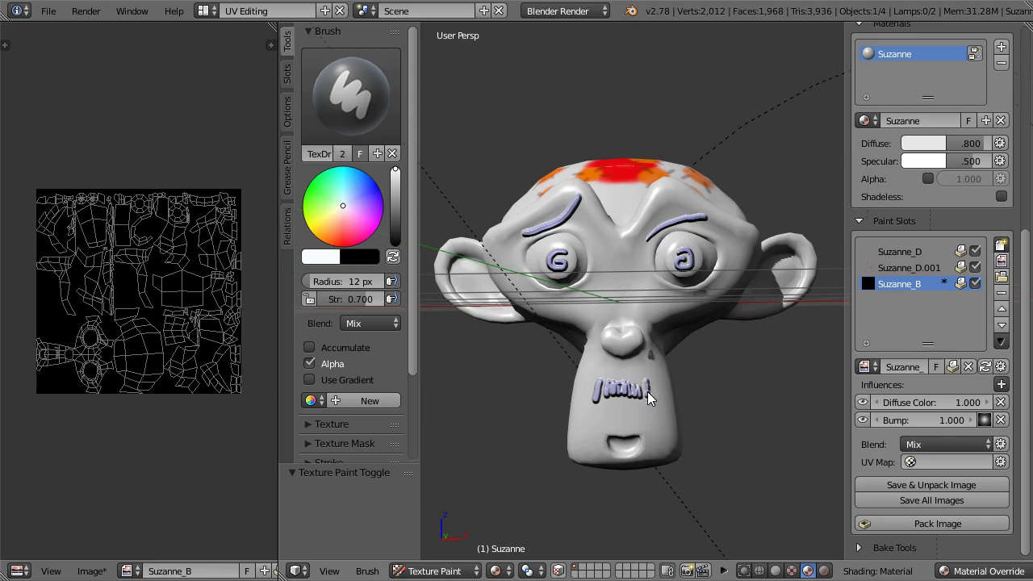
pyautogui.moveTo(711, 427); pyautogui.dragTo(710, 440, button='middle')
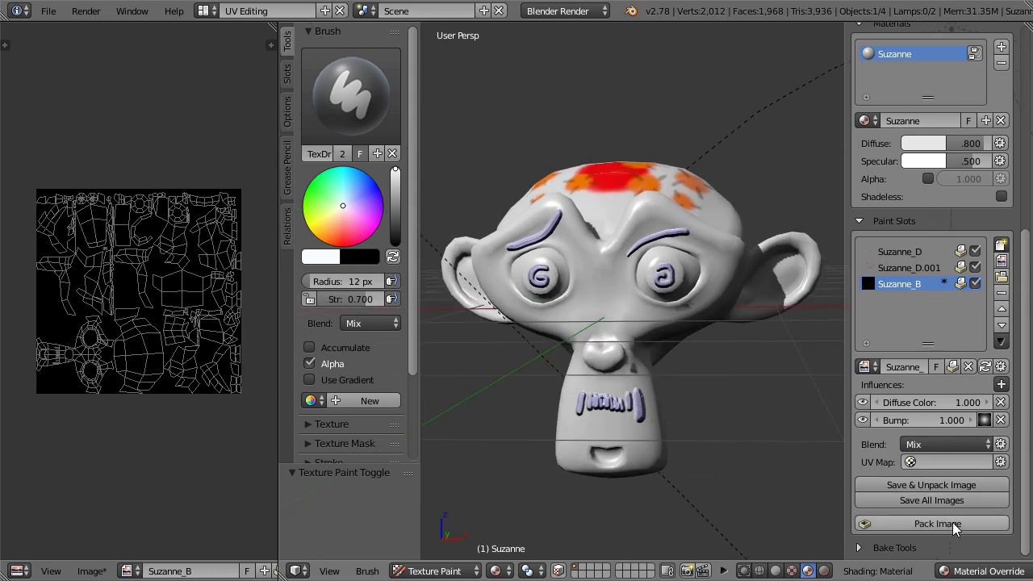
pyautogui.click(895, 523)
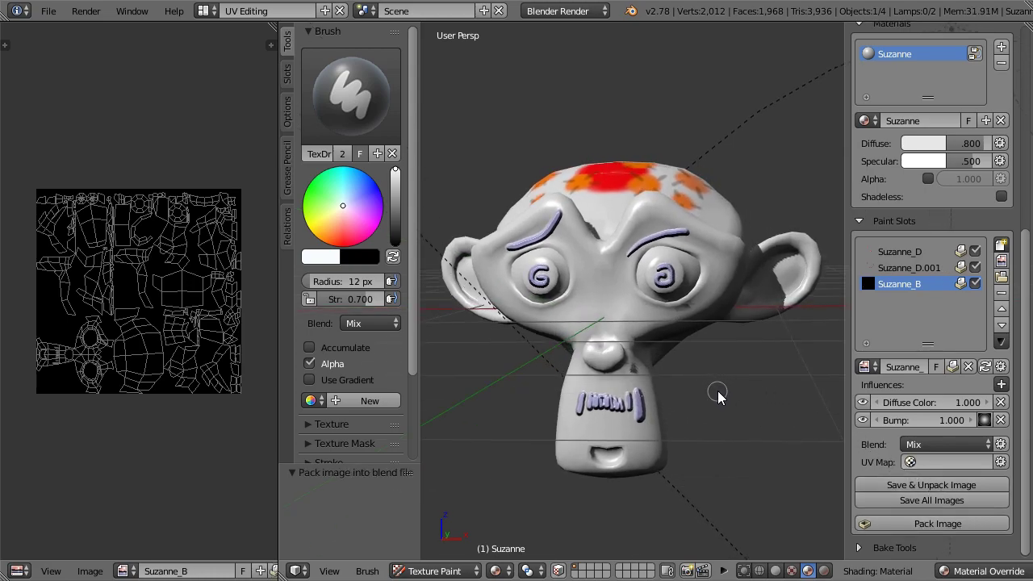
# Paint Suzanne's nose red on the Suzanne_D image
pyautogui.click(922, 253)
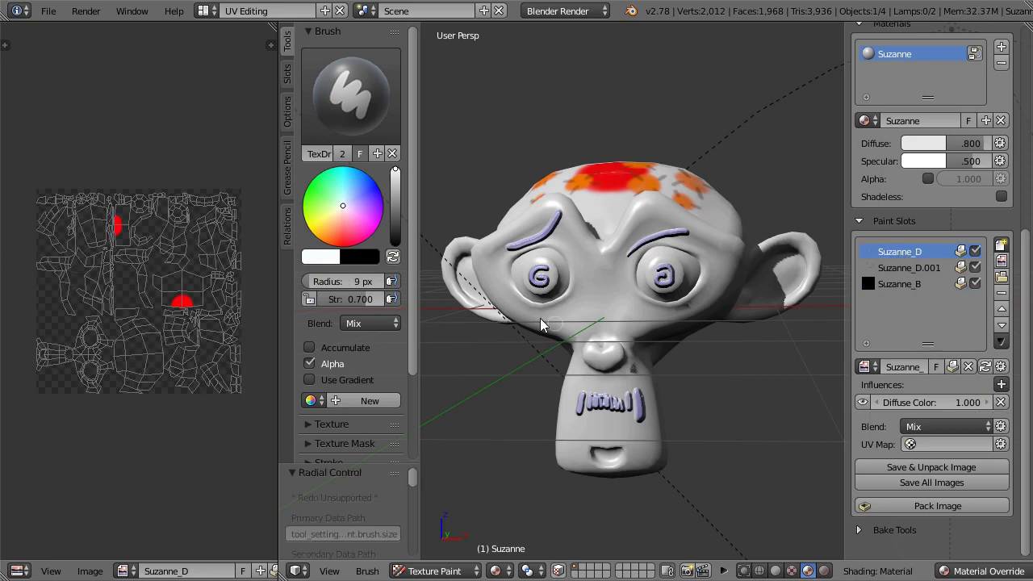
pyautogui.click(339, 245)
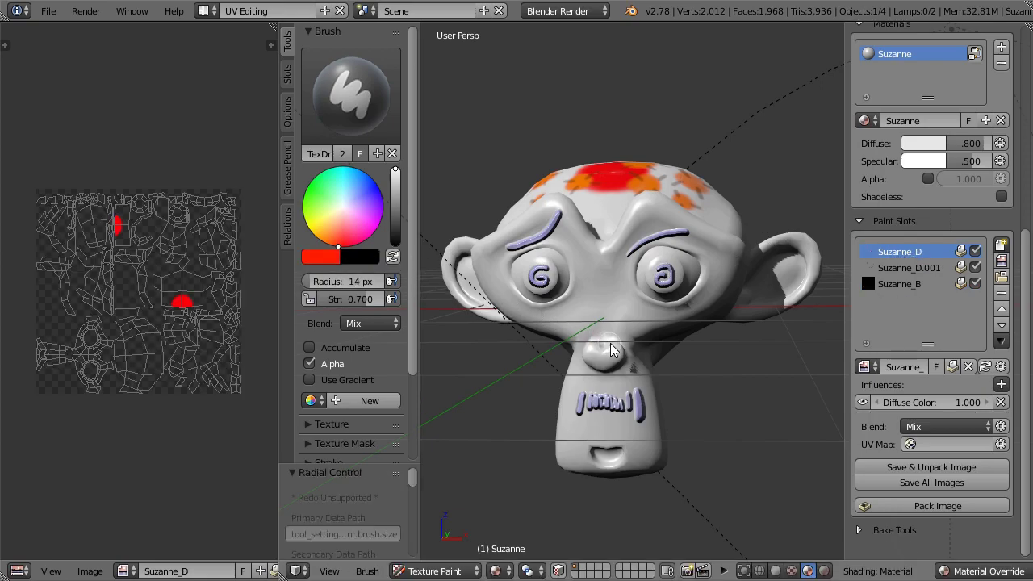
pyautogui.moveTo(595, 352); pyautogui.dragTo(606, 363)
pyautogui.moveTo(593, 355); pyautogui.dragTo(613, 359)
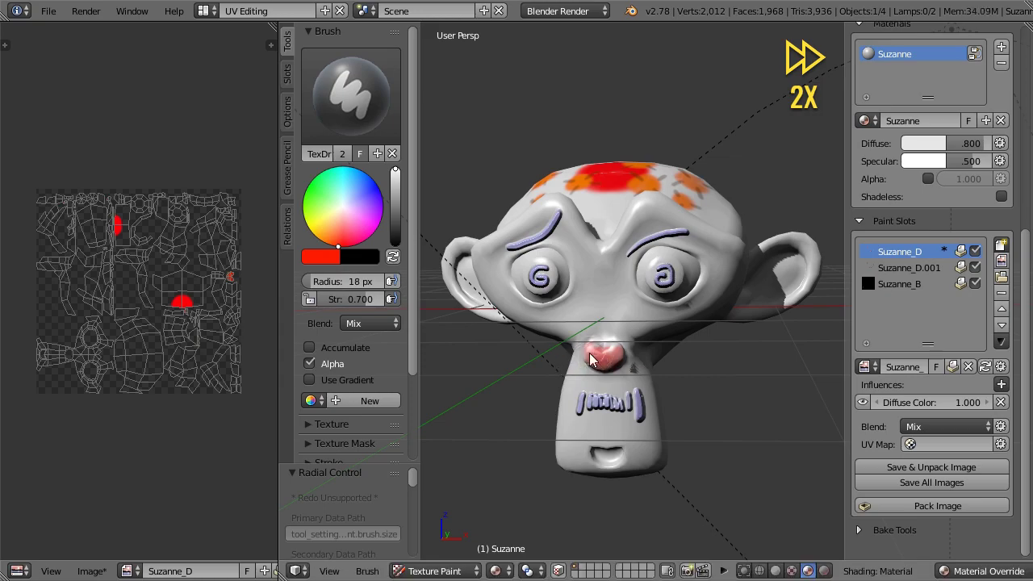
# Paint the mouth orange on Suzanne_D.001, then save all modified images
pyautogui.click(908, 267)
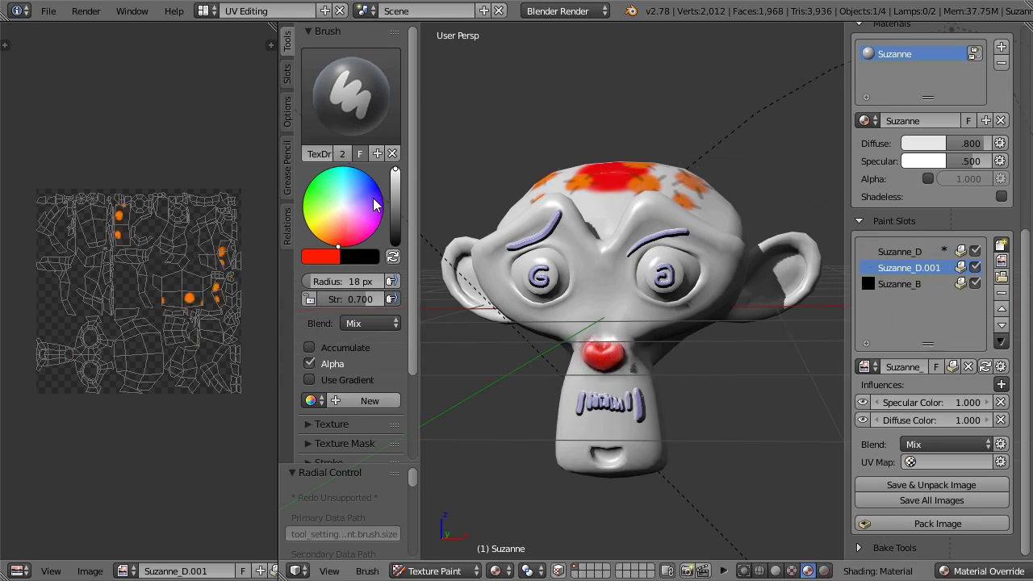
pyautogui.click(320, 241)
pyautogui.moveTo(599, 454); pyautogui.dragTo(614, 460)
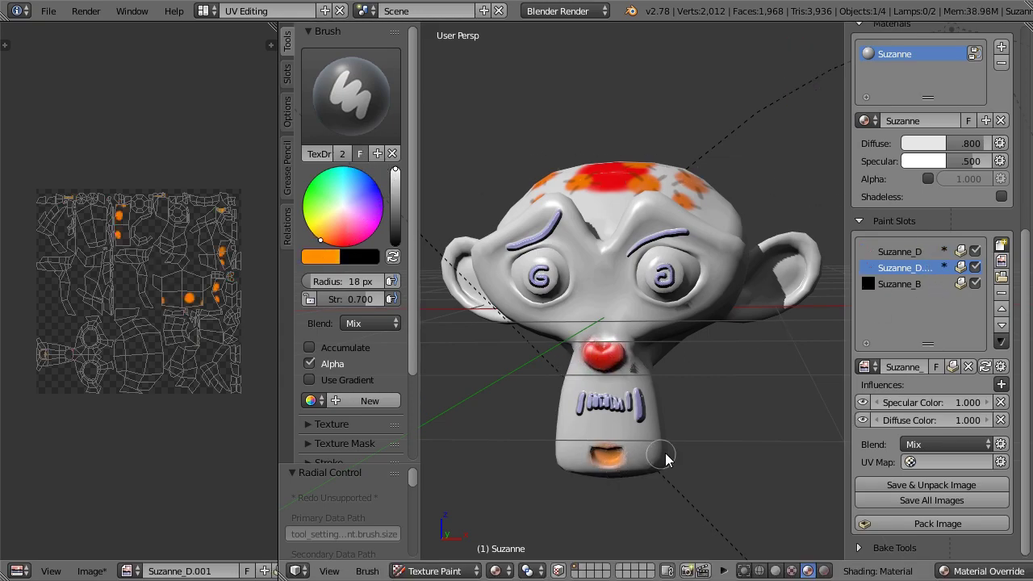
pyautogui.moveTo(669, 387)
pyautogui.mouseDown(button='middle')
pyautogui.moveTo(698, 443)
pyautogui.moveTo(717, 445)
pyautogui.moveTo(720, 416)
pyautogui.mouseUp(button='middle')
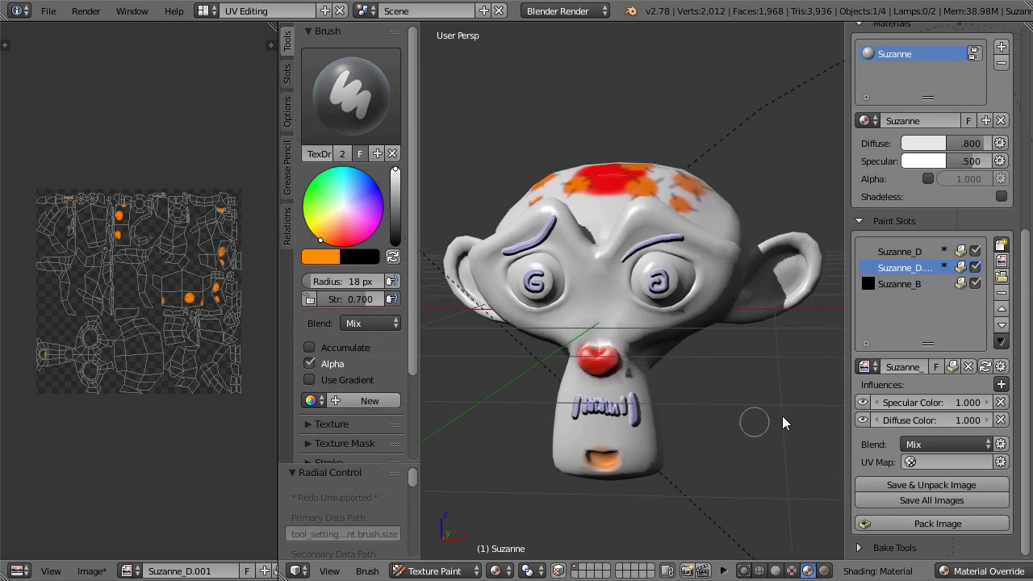
pyautogui.click(986, 502)
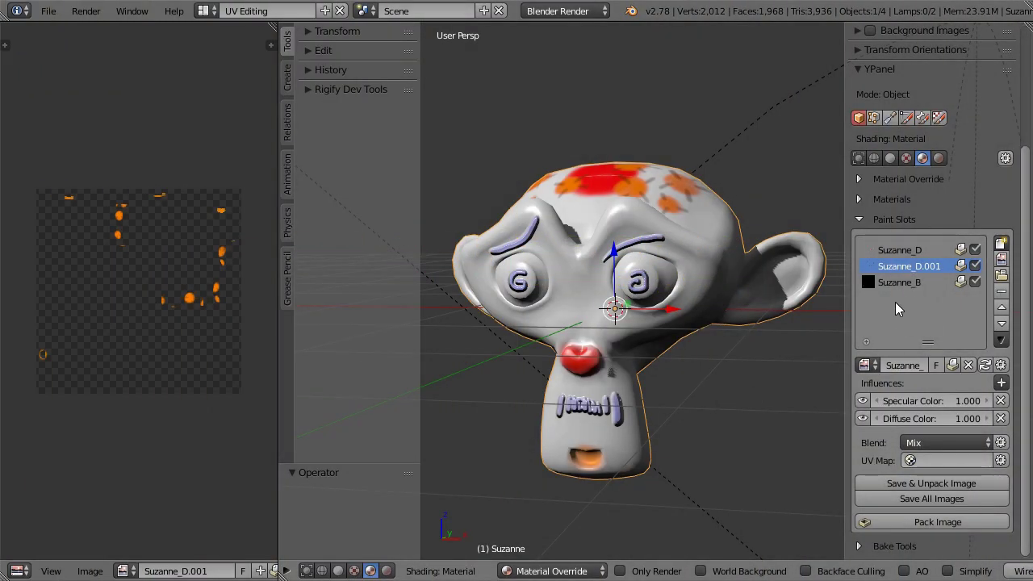
# In Texture Paint, cycle through the paint slots ending on Suzanne_D, then return to Object Mode
pyautogui.click(939, 117)
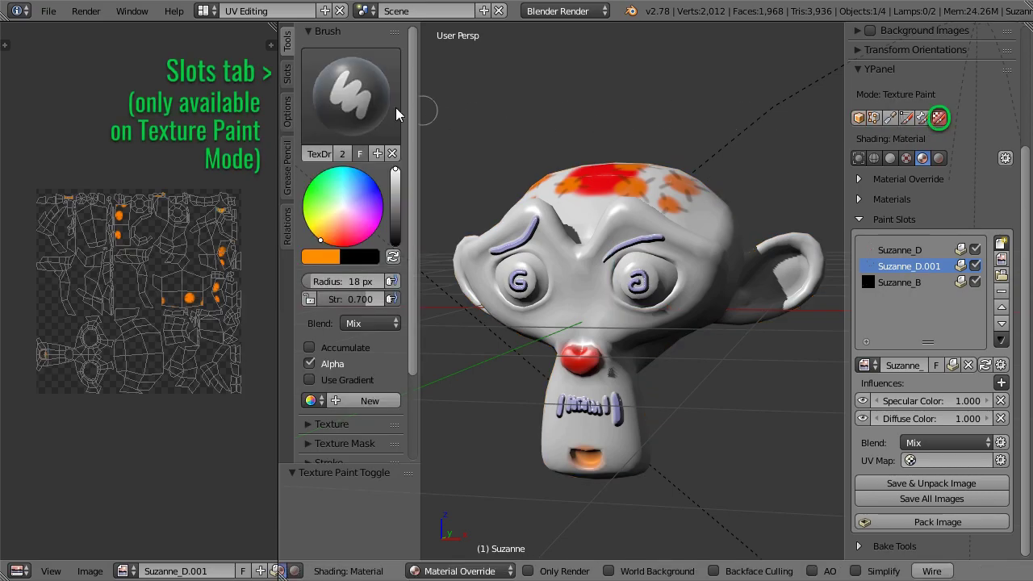
pyautogui.click(287, 74)
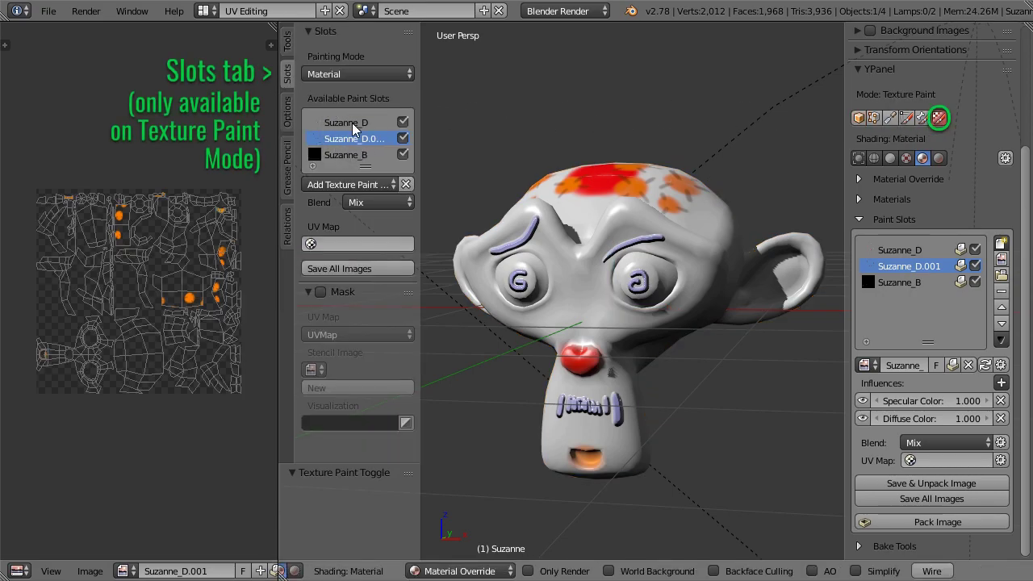
pyautogui.click(352, 124)
pyautogui.click(362, 140)
pyautogui.click(364, 154)
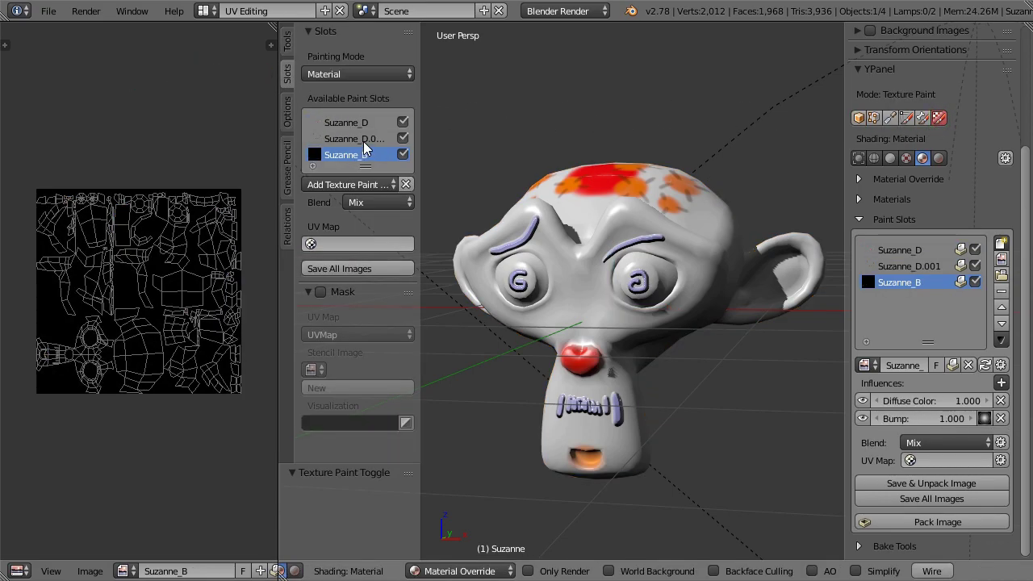
pyautogui.click(363, 140)
pyautogui.click(364, 122)
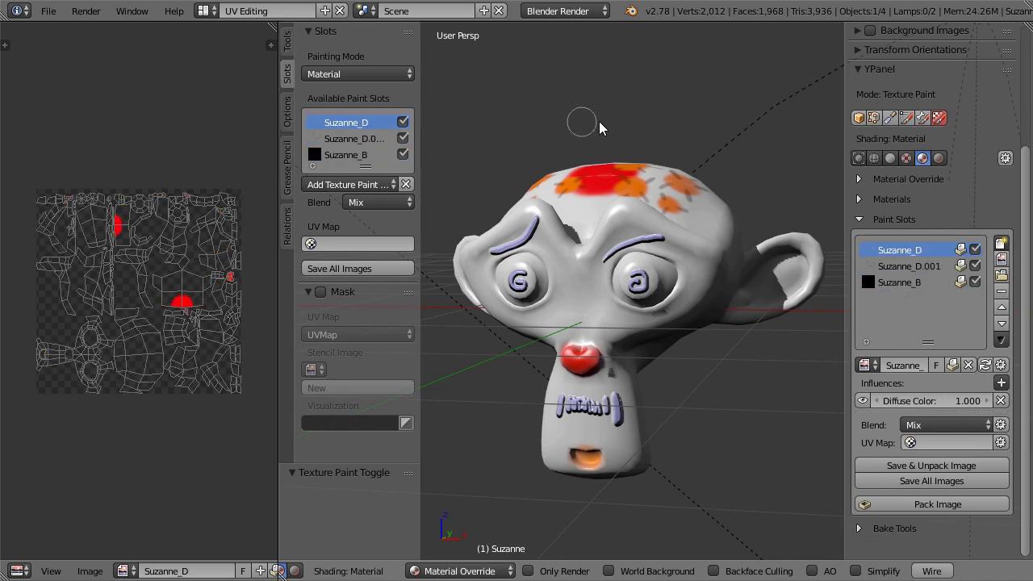
pyautogui.click(859, 118)
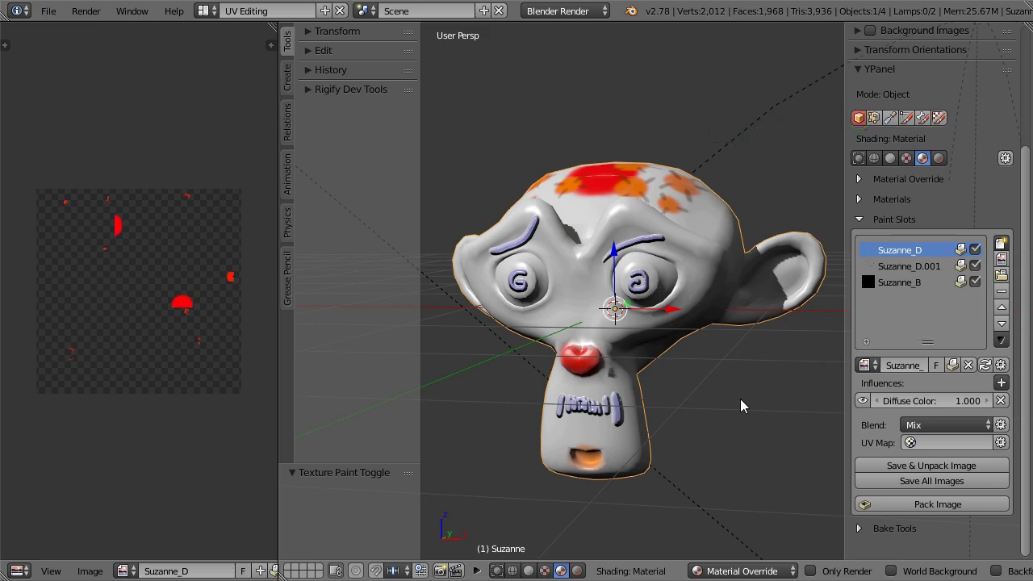
pyautogui.press('g')
pyautogui.click(640, 320)
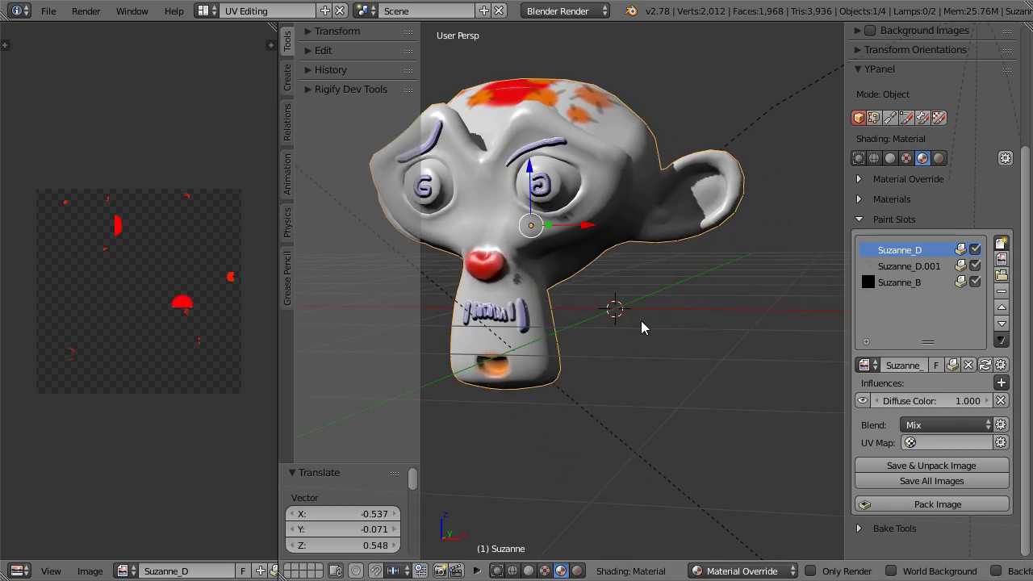
pyautogui.hotkey('ctrl', 'z')
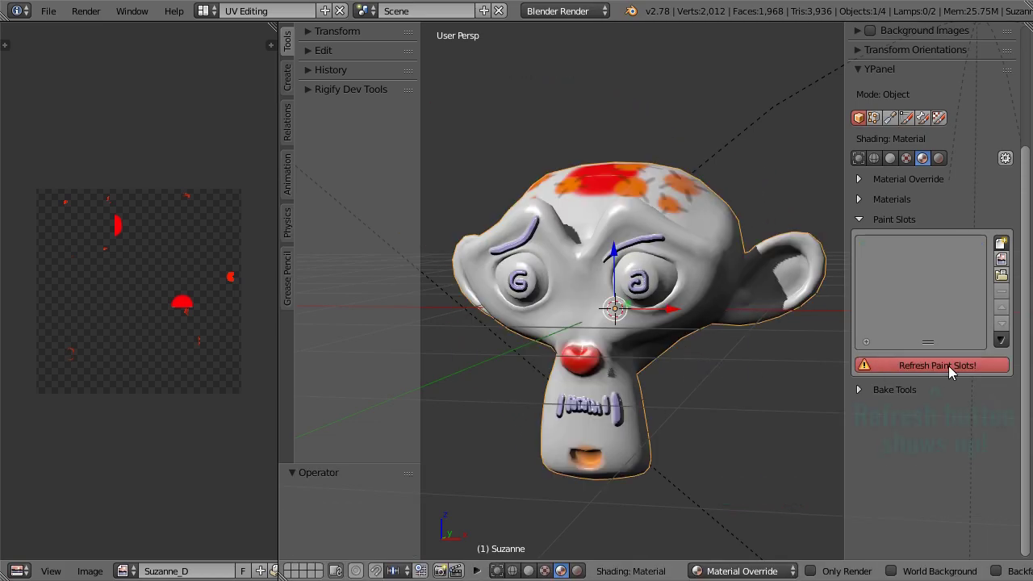
pyautogui.click(944, 367)
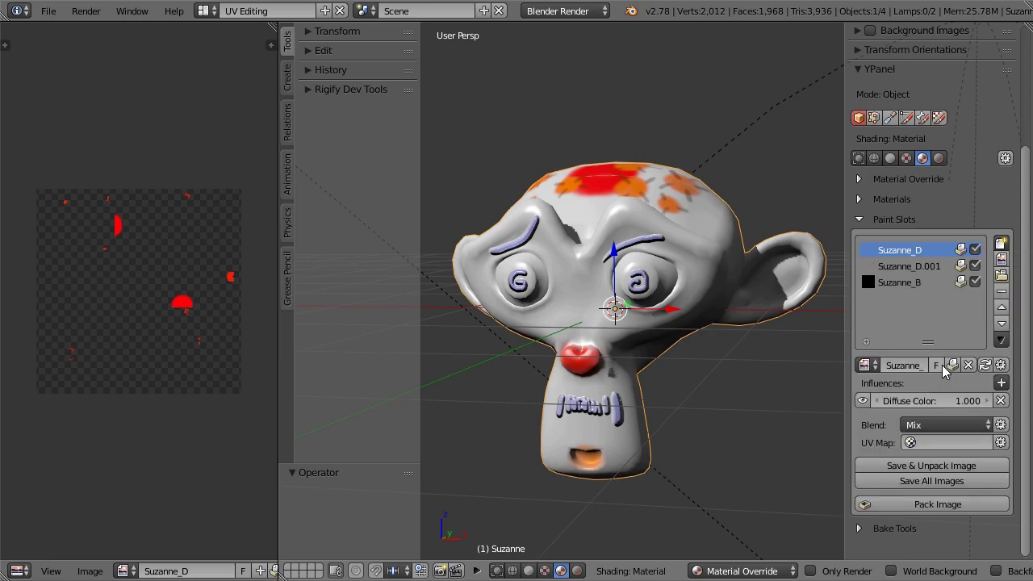